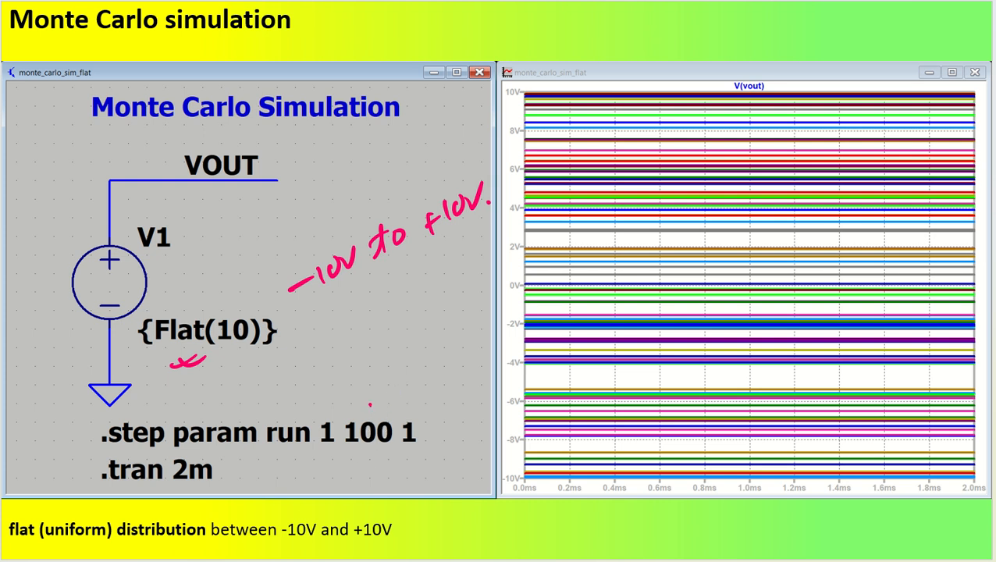
left_click_drag(370, 405, 396, 403)
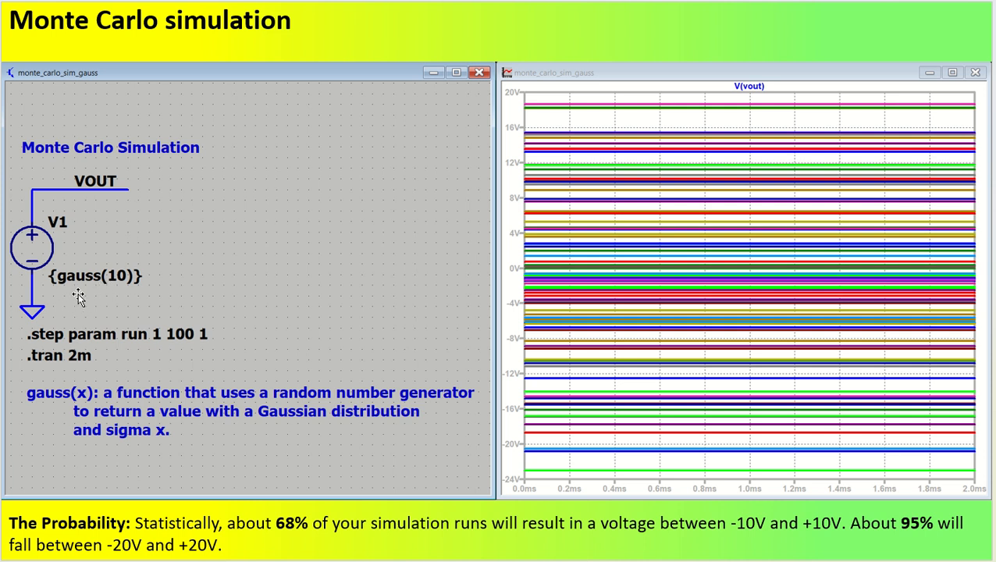
left_click(149, 286)
left_click_drag(198, 253, 207, 241)
left_click_drag(212, 254, 222, 244)
left_click_drag(217, 265, 245, 248)
left_click_drag(253, 221, 258, 218)
left_click(285, 241)
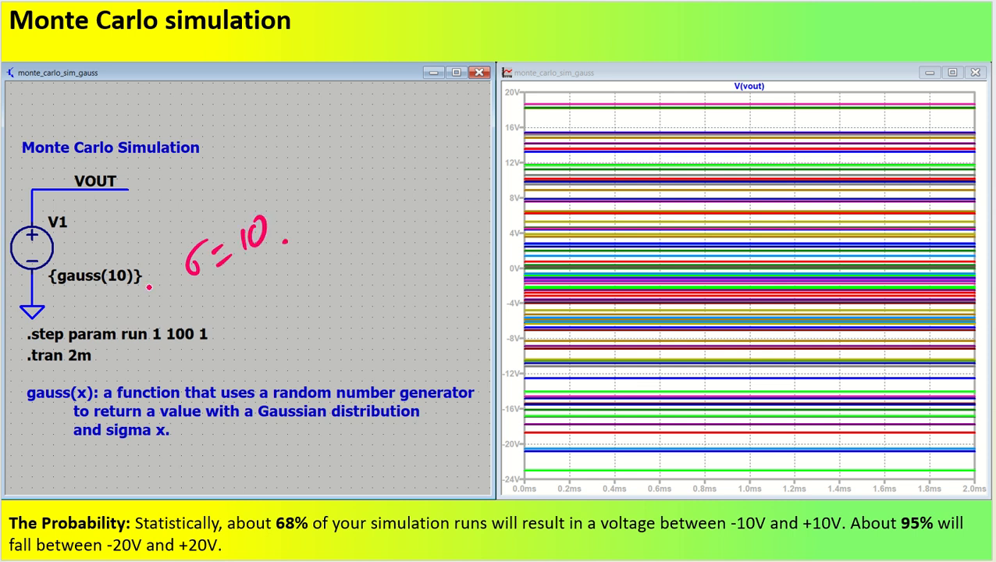
left_click_drag(202, 296, 312, 249)
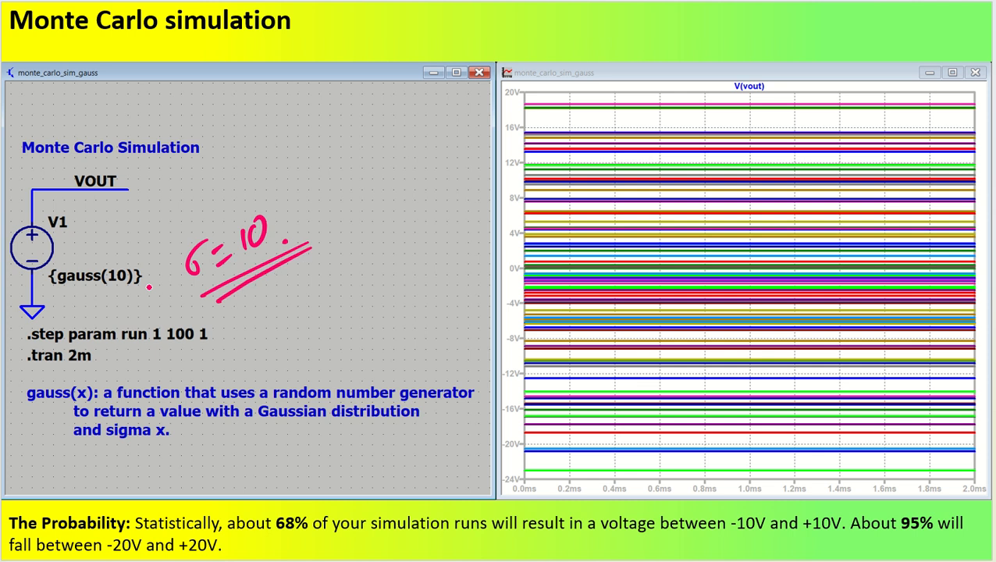
mouse_move(278, 293)
left_mouse_down()
mouse_move(272, 316)
mouse_move(285, 314)
left_mouse_up()
left_click_drag(310, 278, 305, 306)
left_click(297, 279)
left_click(317, 296)
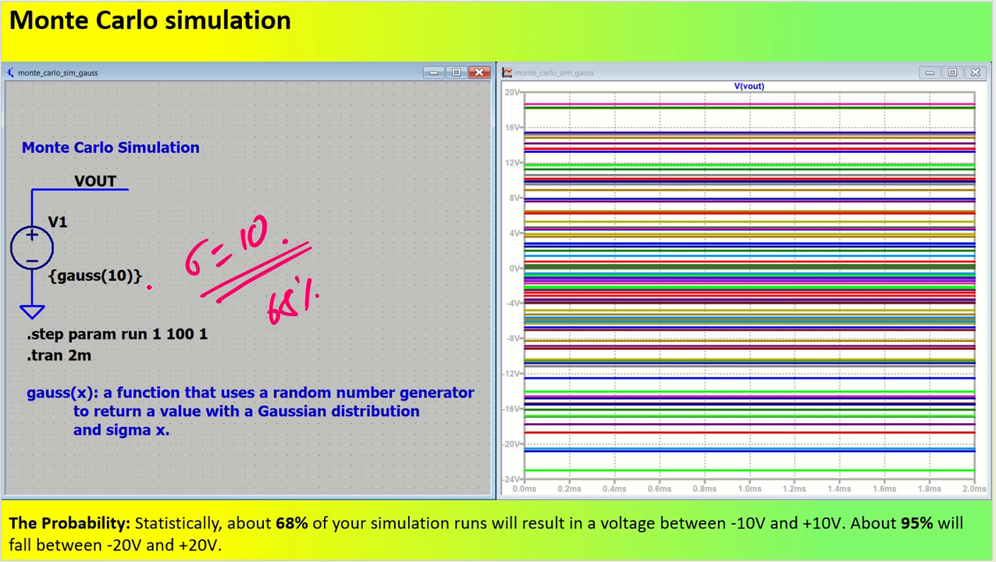
left_click_drag(345, 275, 364, 270)
left_click_drag(379, 252, 402, 240)
mouse_move(393, 233)
left_mouse_down()
mouse_move(392, 257)
mouse_move(418, 234)
left_mouse_up()
left_click_drag(443, 201, 435, 235)
mouse_move(433, 217)
left_mouse_down()
mouse_move(454, 208)
mouse_move(448, 216)
left_mouse_up()
key("ctrl+z")
key("ctrl+z")
mouse_move(443, 211)
left_mouse_down()
mouse_move(438, 231)
mouse_move(454, 217)
left_mouse_up()
left_click_drag(472, 200, 493, 190)
left_click(501, 200)
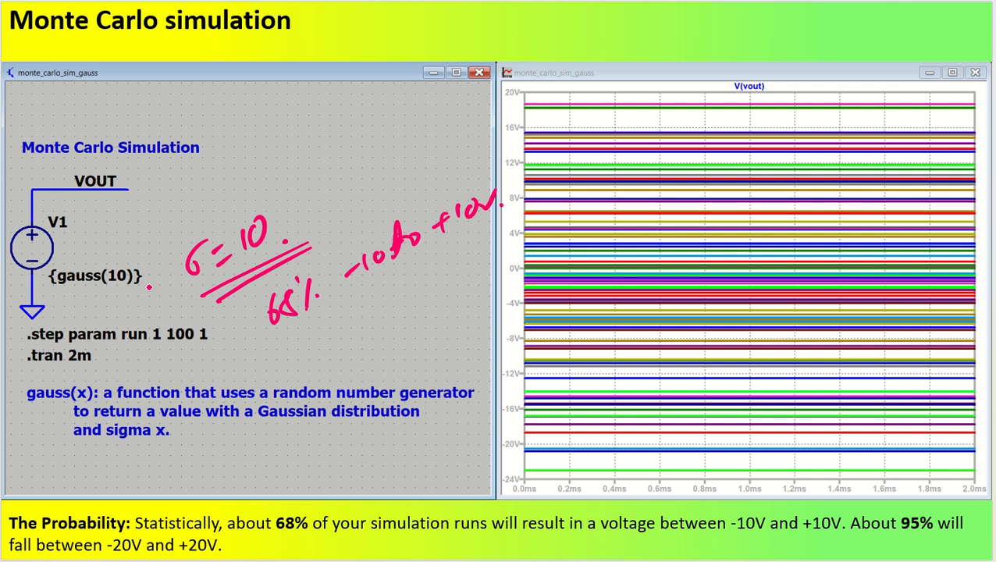
left_click_drag(885, 550, 936, 542)
left_click_drag(226, 546, 251, 539)
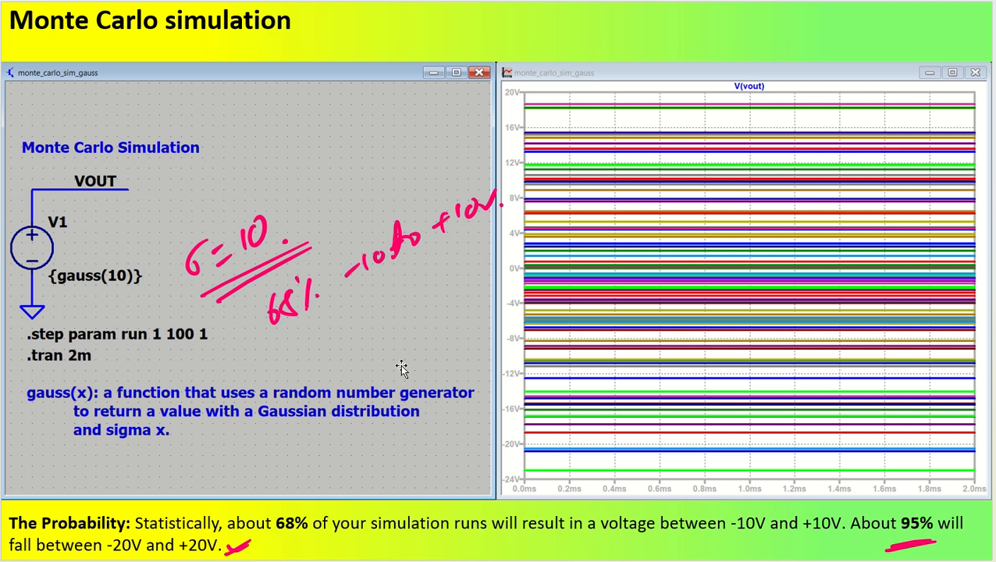
left_click_drag(316, 102, 314, 201)
left_click_drag(267, 167, 459, 145)
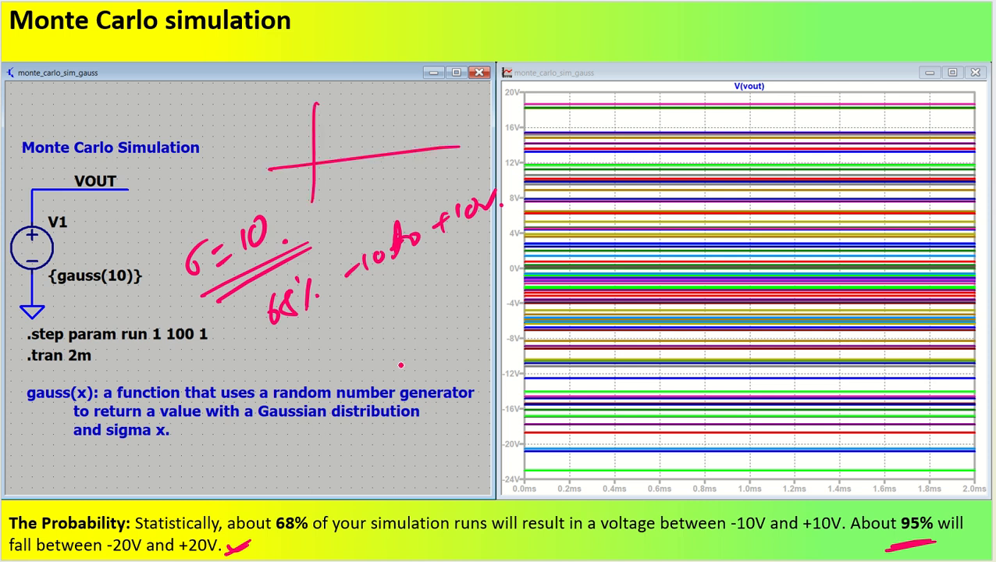
mouse_move(327, 157)
left_mouse_down()
mouse_move(353, 144)
mouse_move(383, 105)
mouse_move(426, 138)
mouse_move(383, 163)
mouse_move(386, 179)
mouse_move(399, 164)
left_mouse_up()
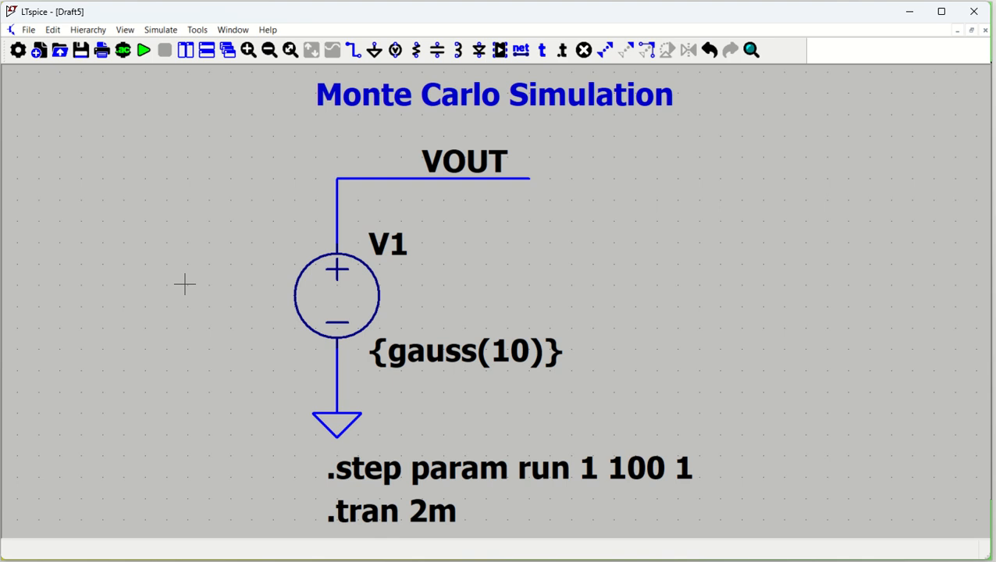
Delete everything on the existing schematic to start from a blank sheet.
key("ctrl+a")
key("Delete")
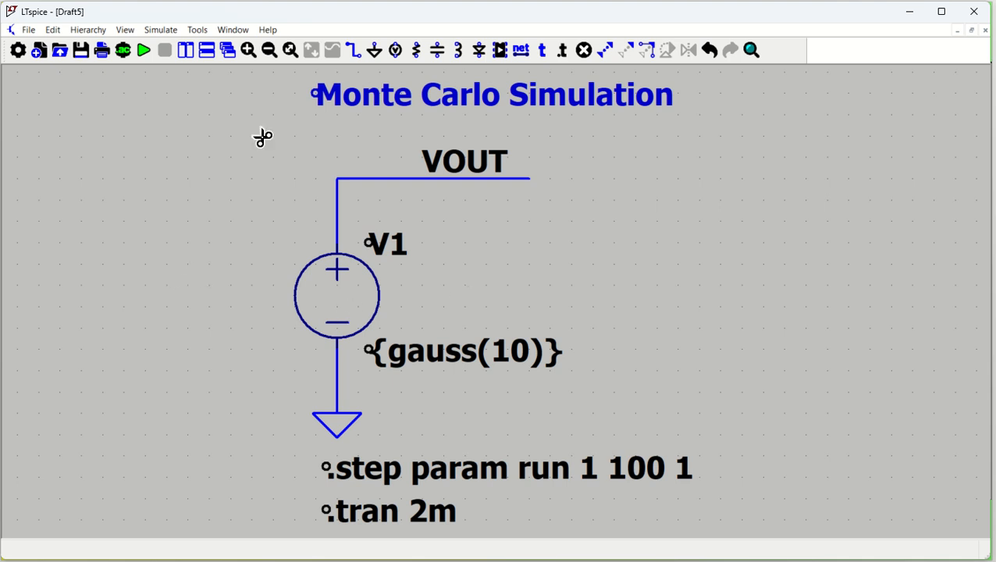
scroll(255, 117, "down", 2)
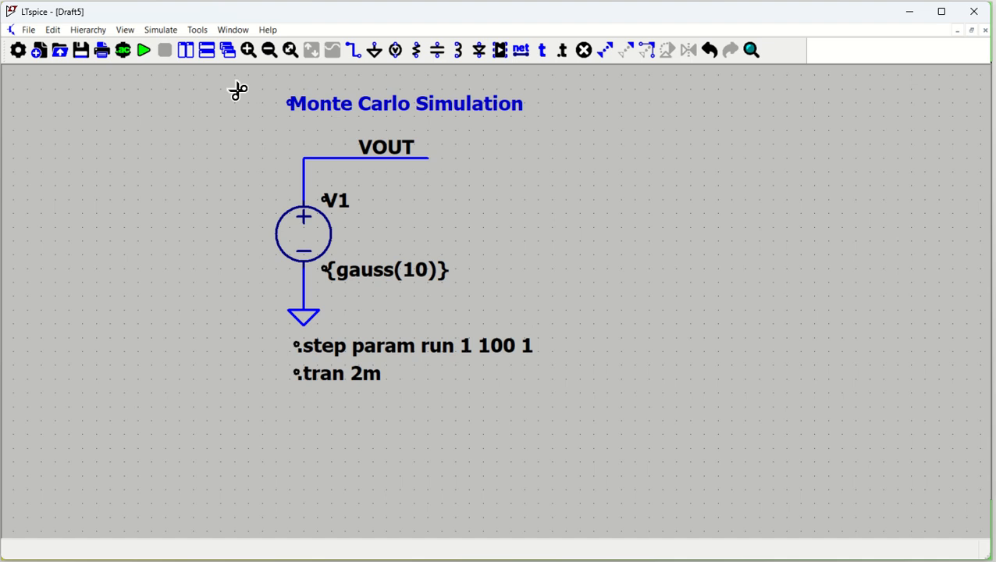
left_click_drag(237, 89, 568, 432)
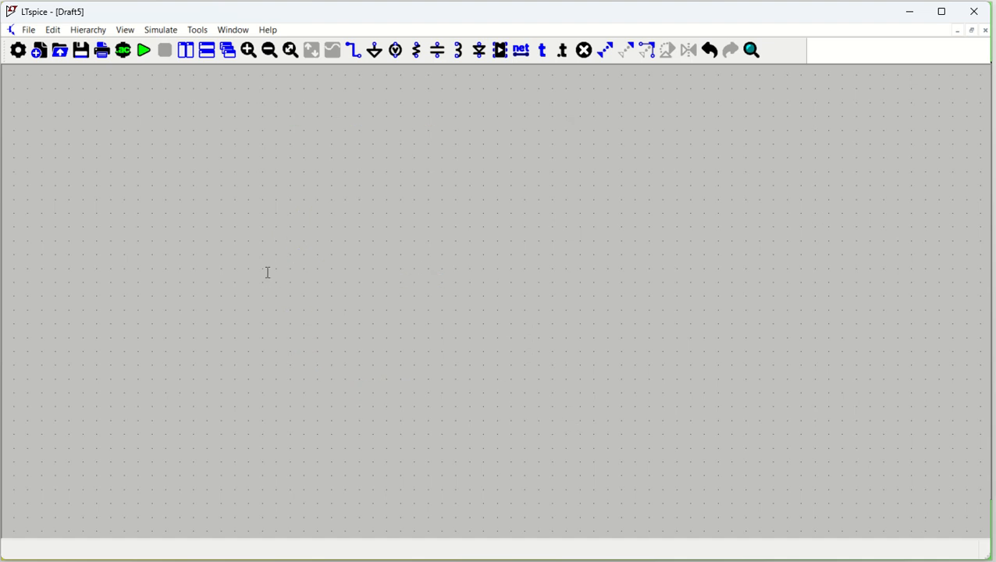
Place a single voltage source V1 on the schematic.
key("v")
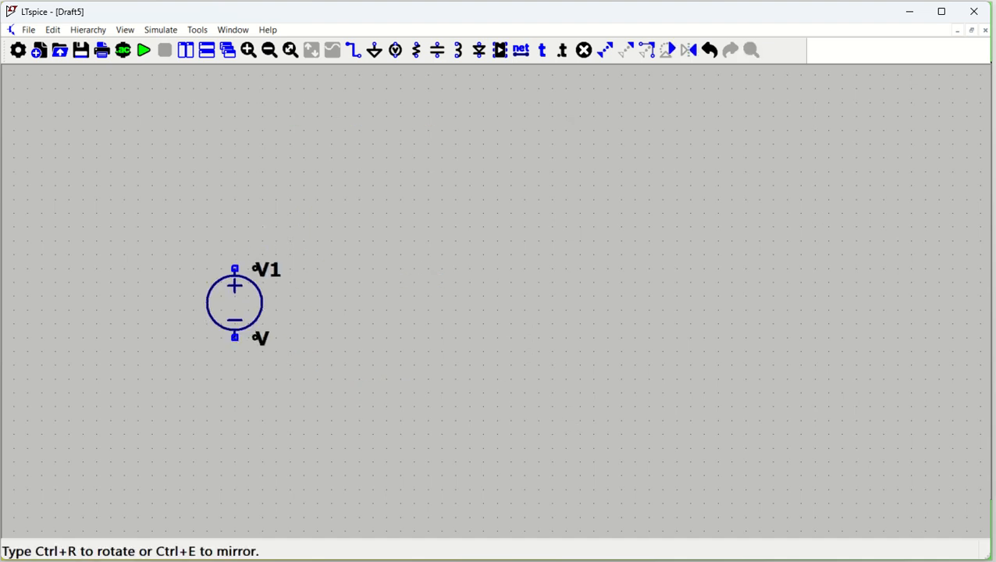
left_click(248, 275)
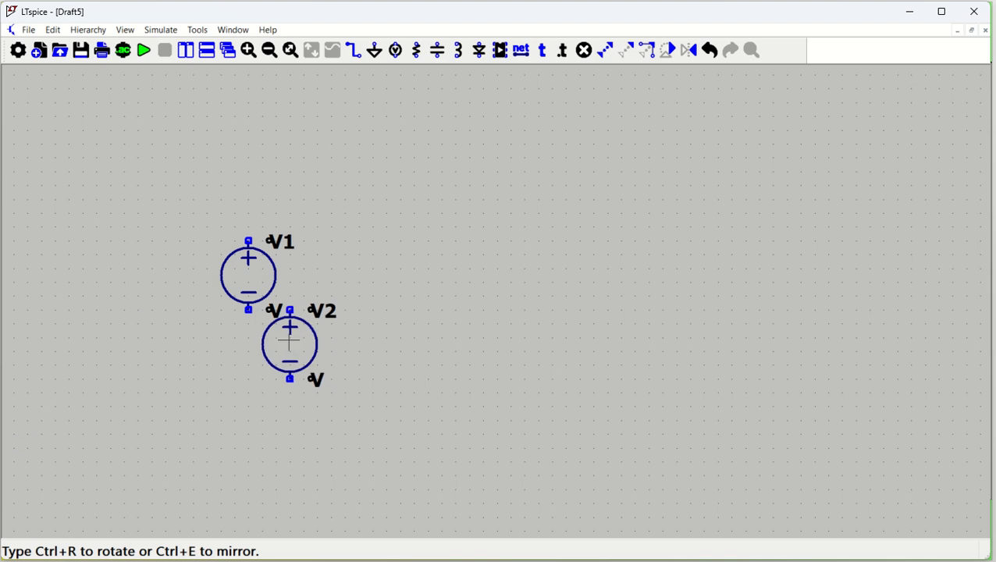
key("Escape")
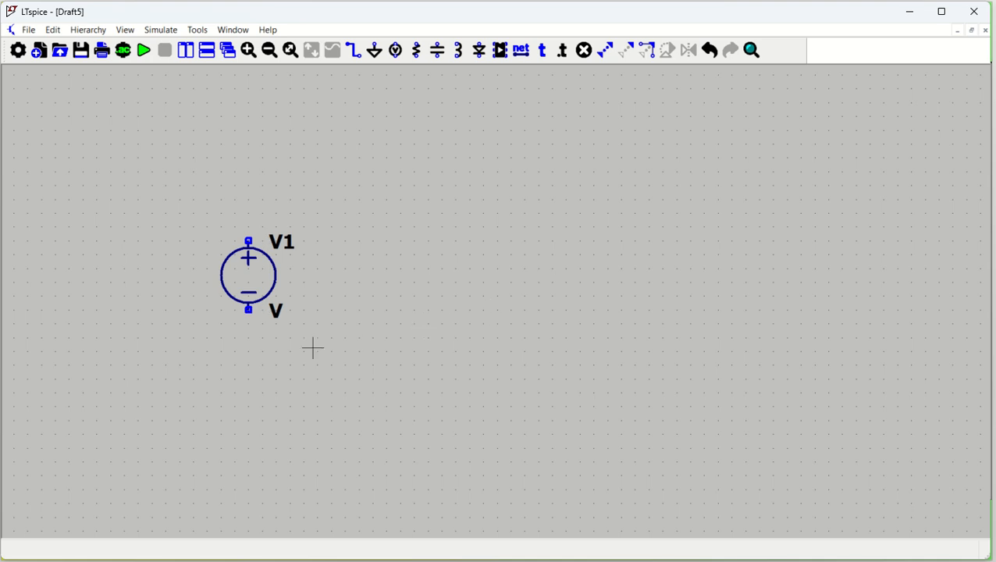
Place a ground symbol a short distance below the voltage source.
key("g")
left_click(248, 364)
key("Escape")
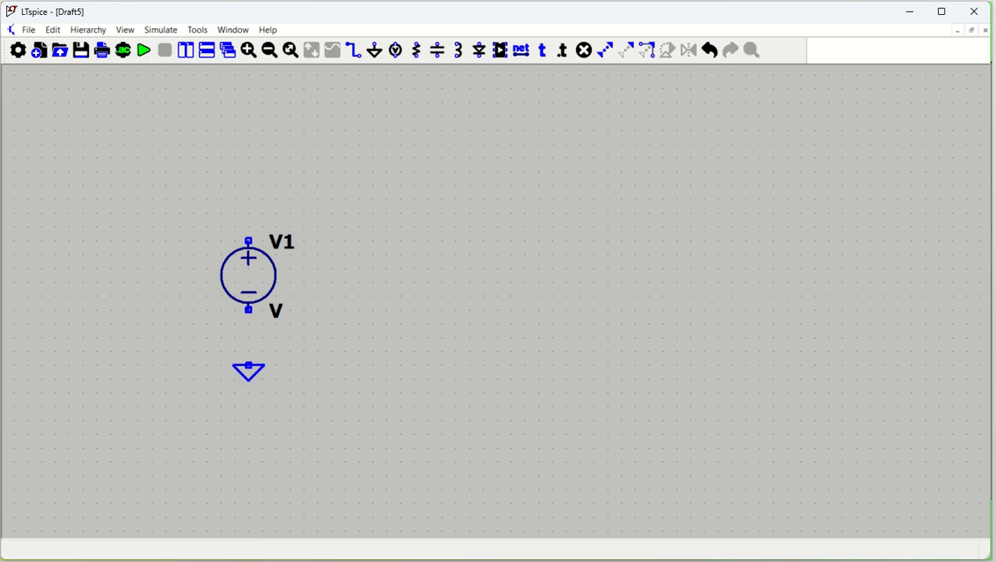
key("F3")
left_click(248, 364)
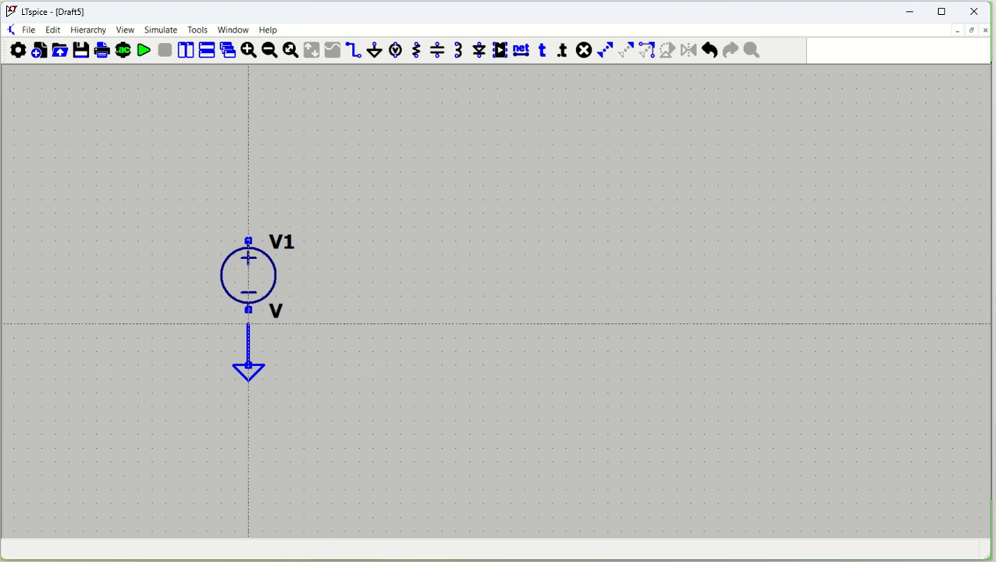
left_click(248, 310)
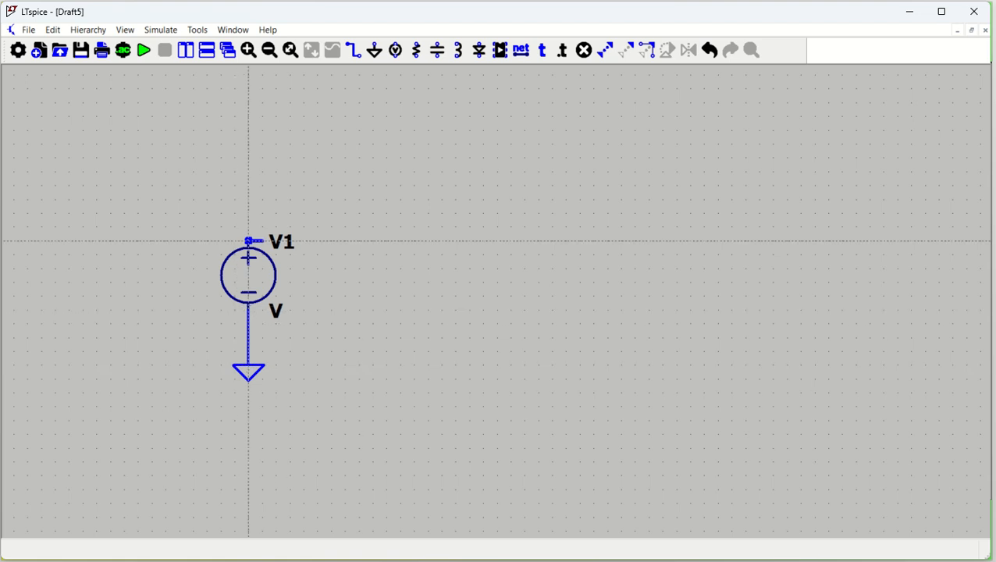
key("Escape")
key("ctrl+z")
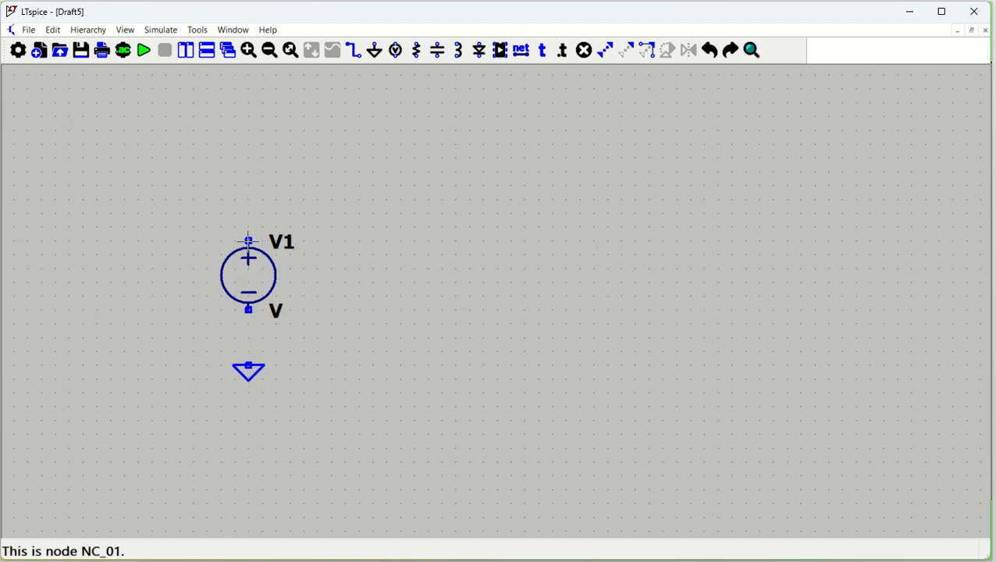
Wire the ground to the source's negative terminal and run a wire from the positive terminal up and to the right.
key("F3")
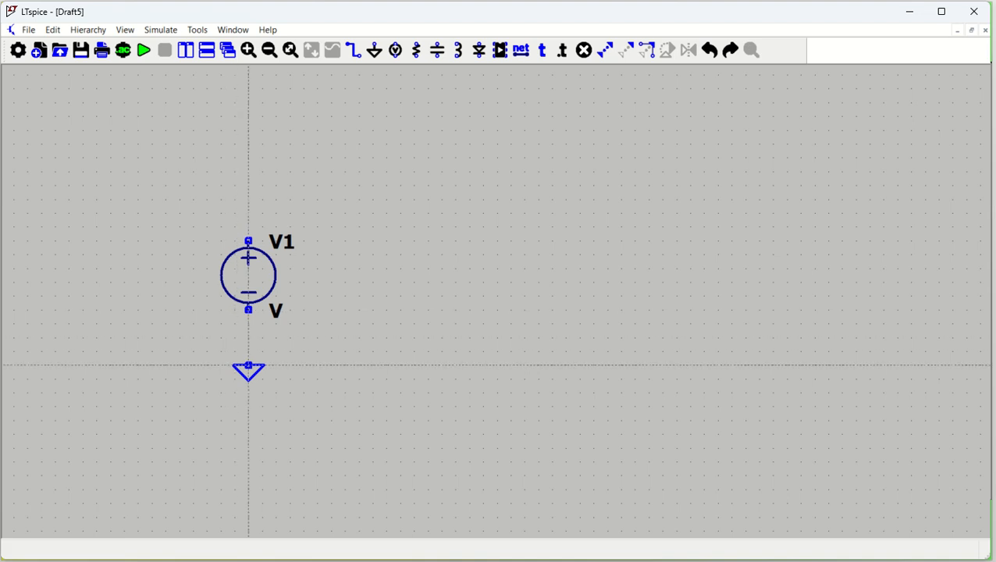
left_click(248, 365)
left_click(248, 310)
left_click(248, 242)
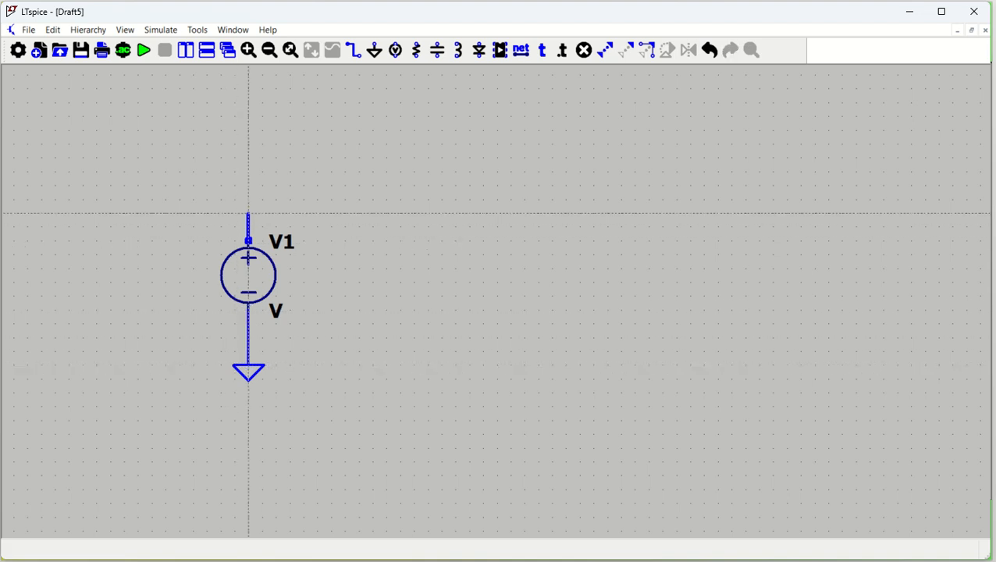
left_click(365, 213)
Label the output wire with the net name VOUT.
key("F4")
type("VOUT")
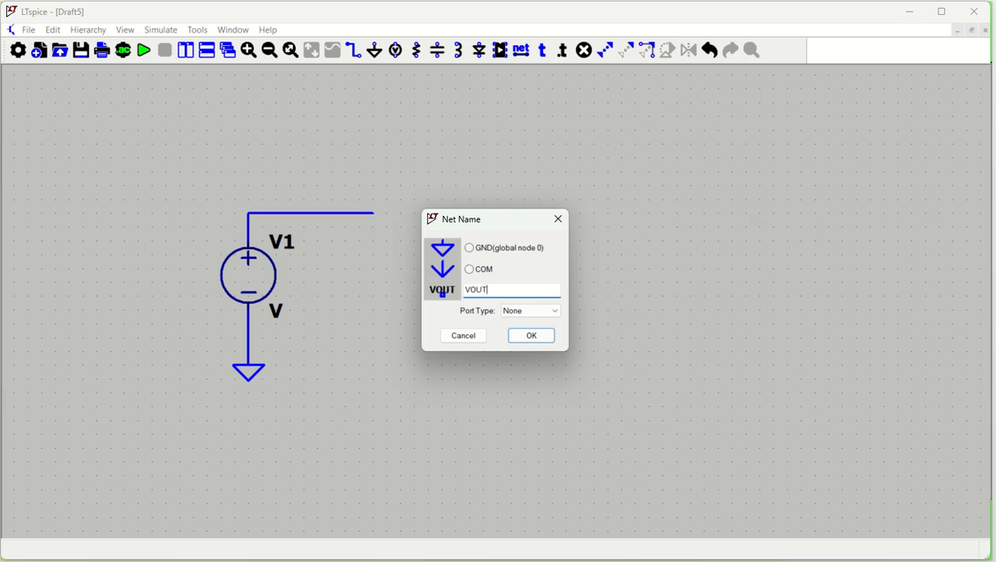
key("Return")
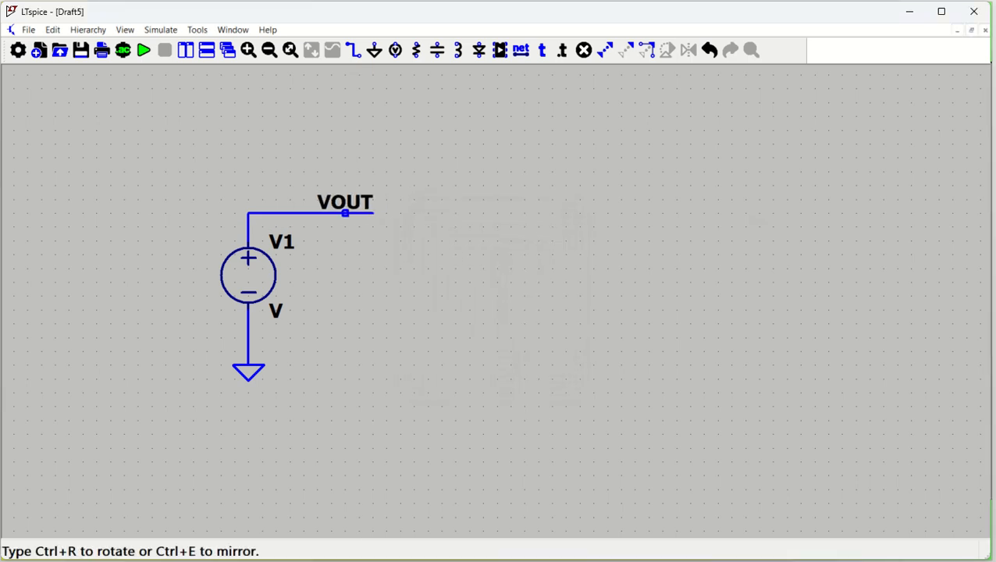
left_click(344, 213)
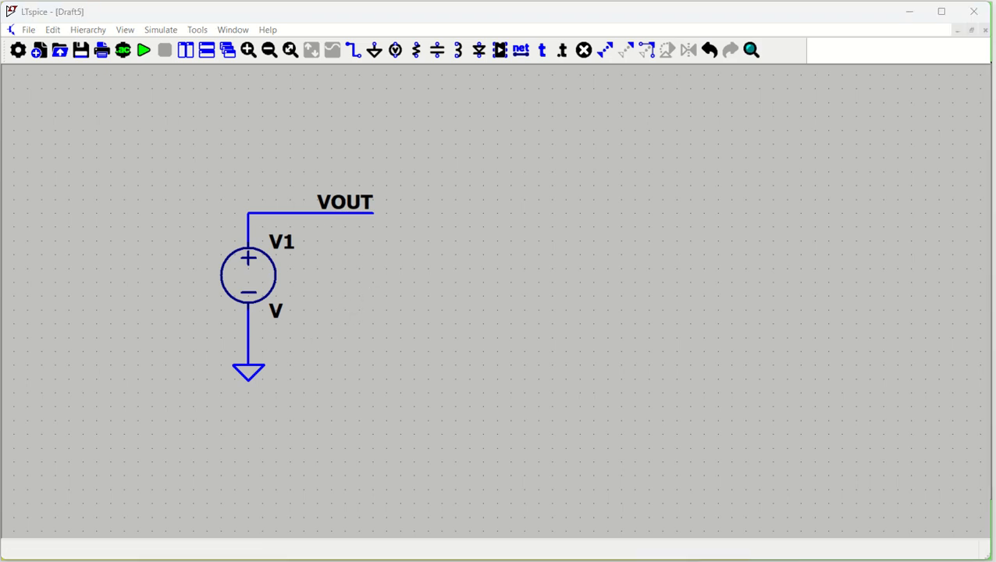
Set V1's DC value to {Flat(10)}.
right_click(246, 282)
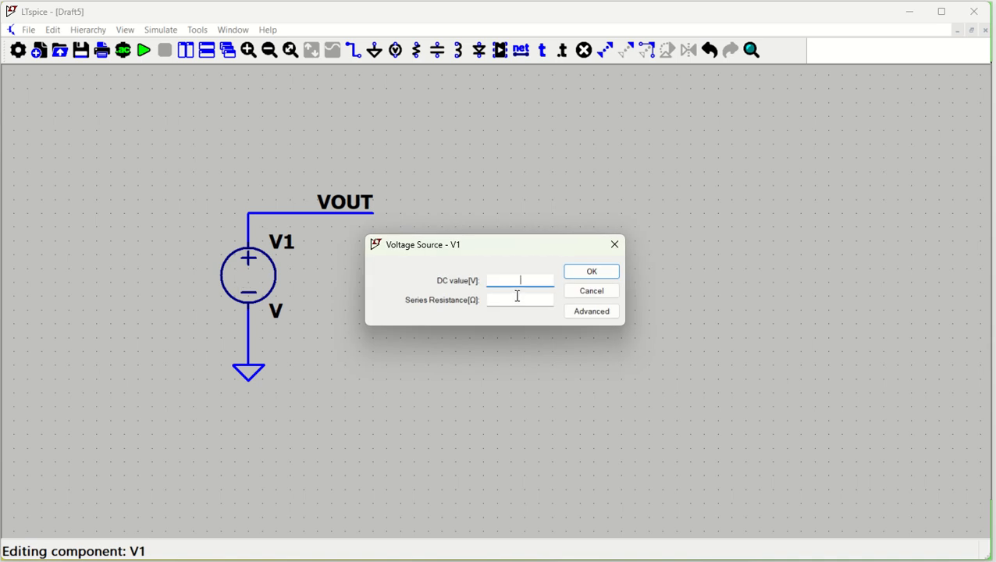
type("{}")
type("Flat")
type("(10)")
key("Return")
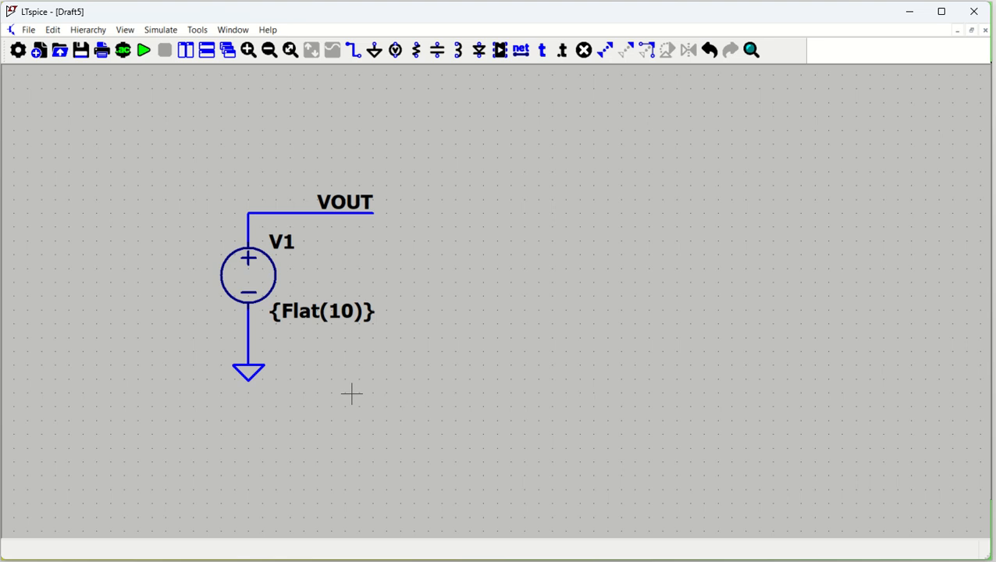
Add the SPICE directive .step param run 1 100 1 below the ground symbol.
left_click_drag(408, 391, 341, 360)
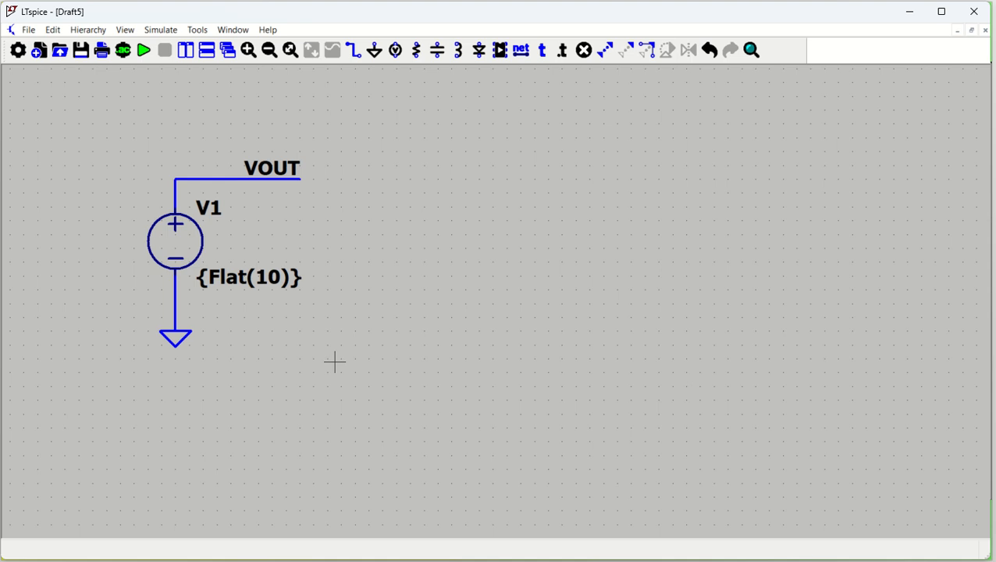
key("period")
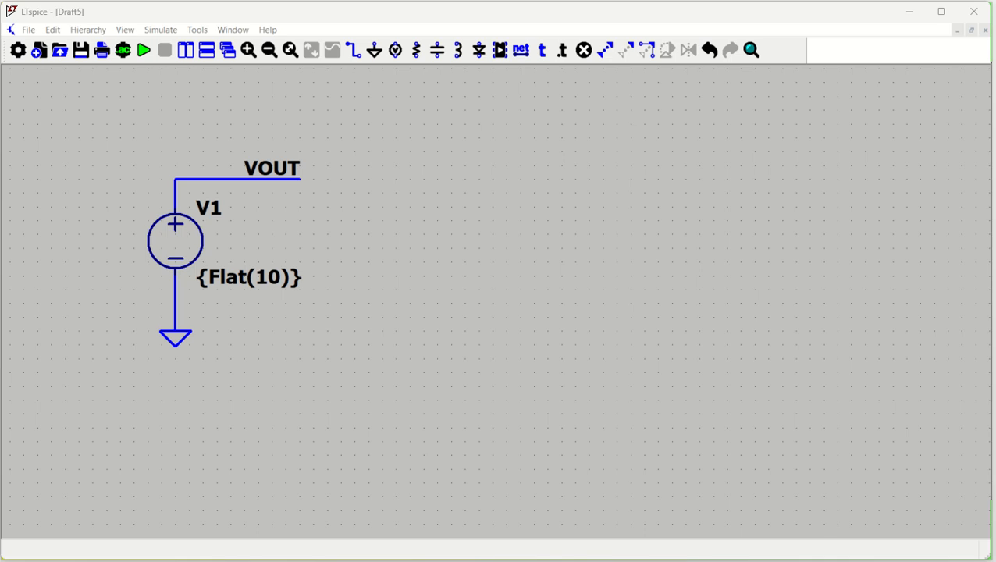
type("step")
left_click_drag(518, 251, 576, 203)
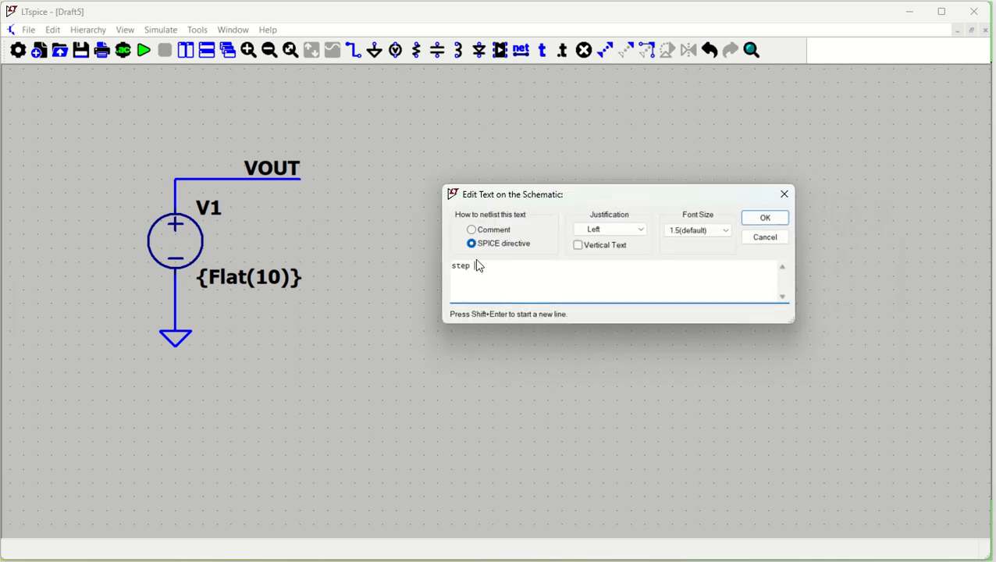
type("param run 1 100 1")
left_click(451, 266)
type(".")
left_click(763, 219)
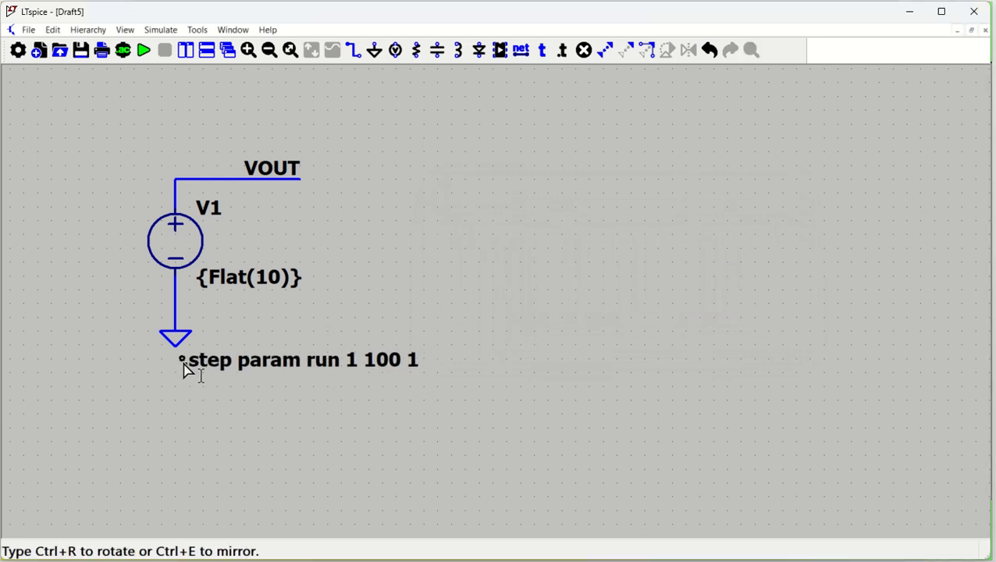
left_click(181, 370)
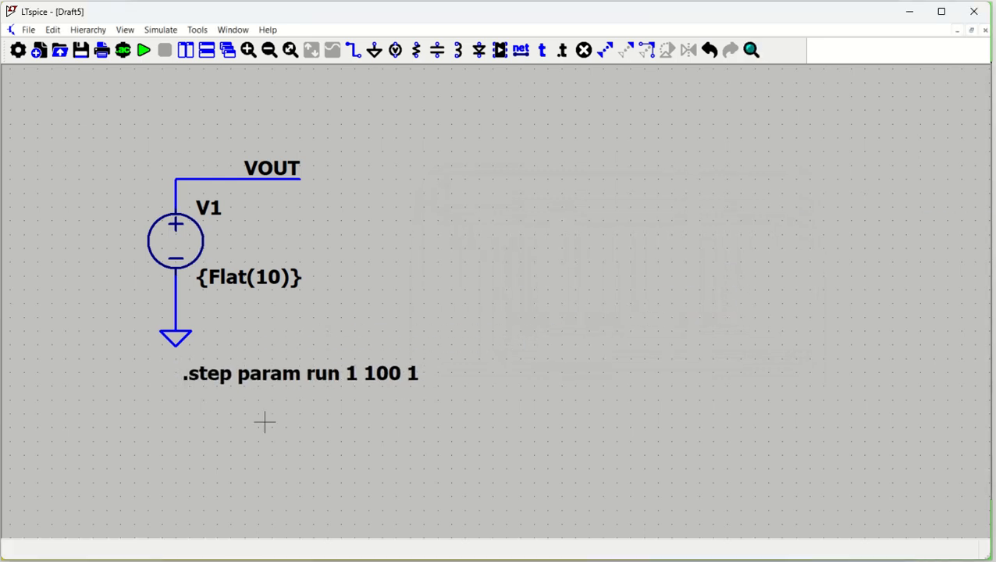
Run a transient simulation with a stop time of 2m.
left_click(144, 53)
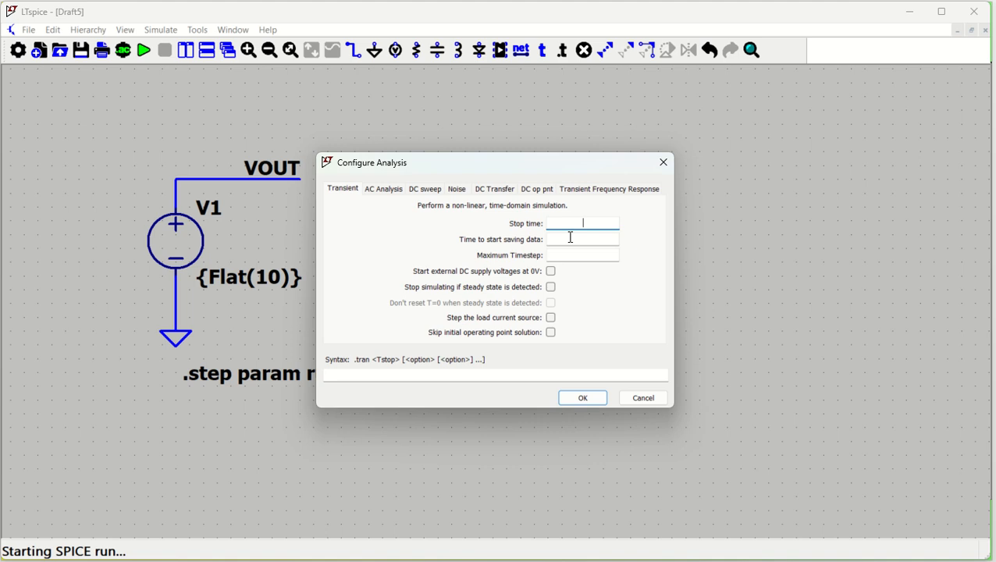
type("2m")
left_click(582, 399)
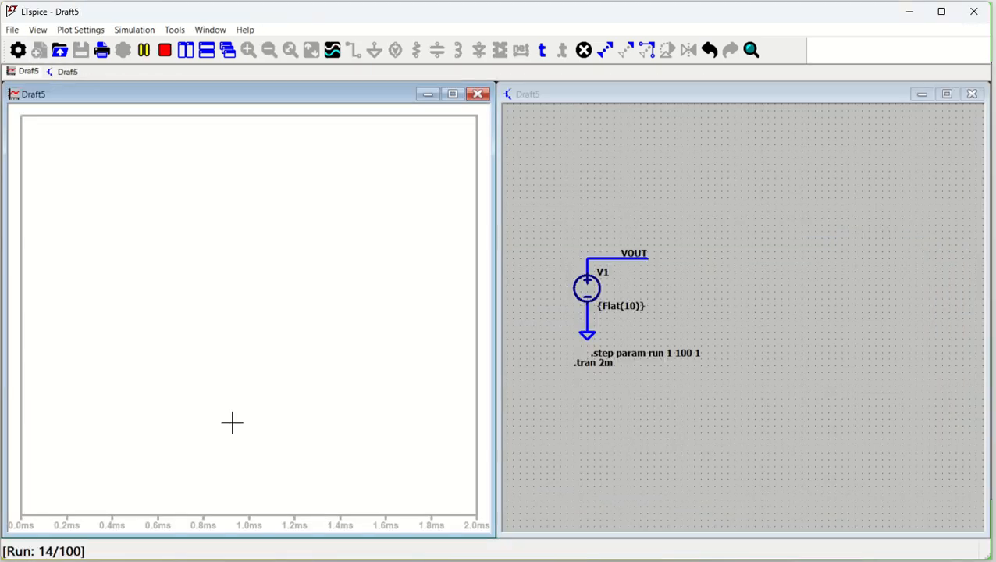
Move the .tran 2m directive so it lines up under the .step directive.
left_click(650, 162)
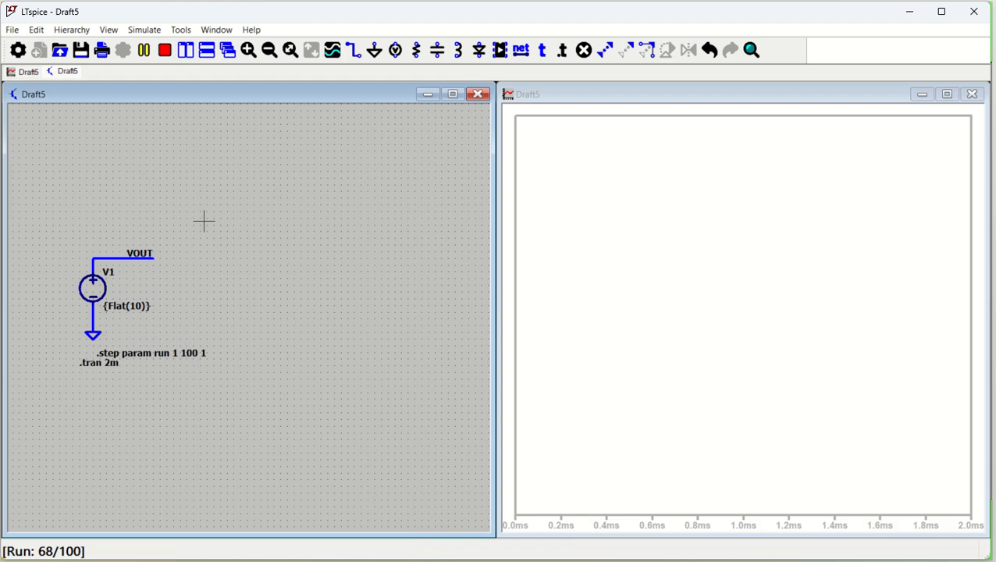
scroll(205, 222, "up", 4)
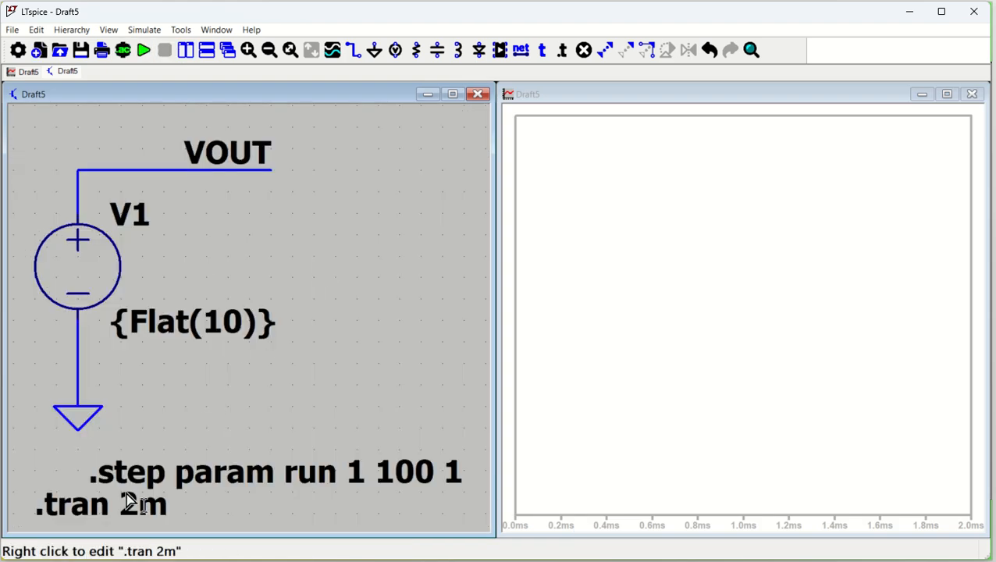
left_click_drag(117, 509, 88, 505)
left_click(88, 504)
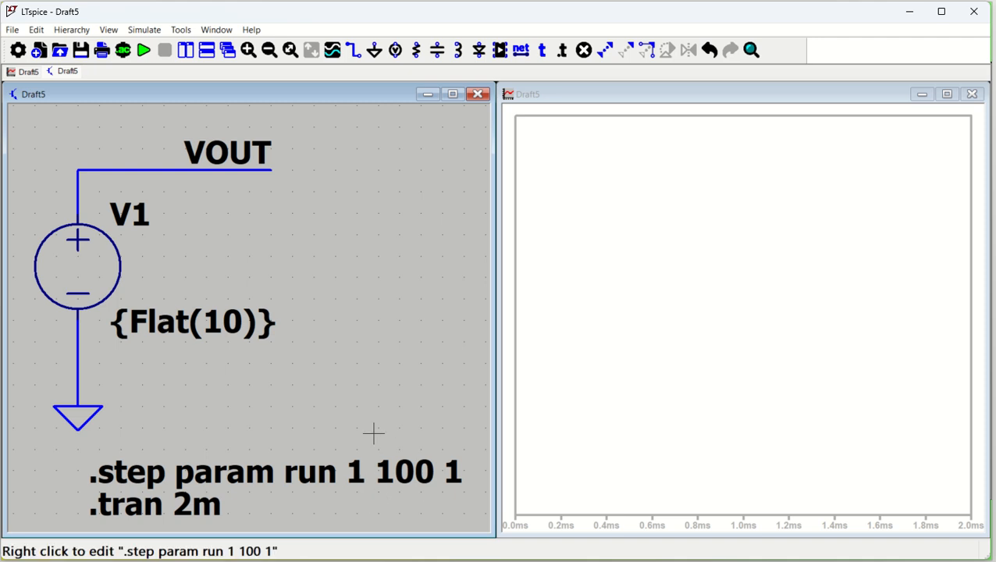
Probe the VOUT net to plot its voltage across all stepped runs.
left_click(146, 168)
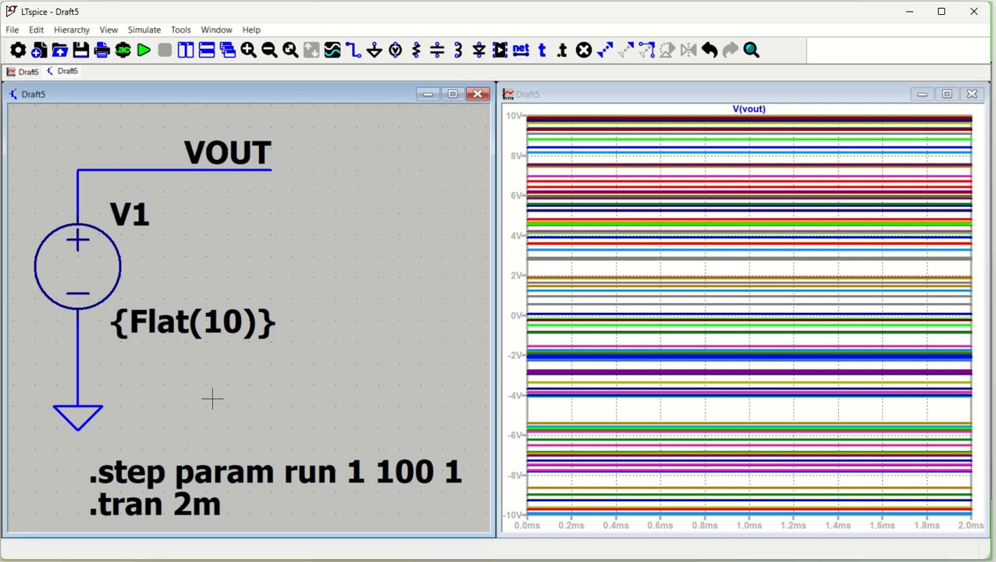
Add the SPICE directive .meas V1 AVG V(Flat) below the .tran 2m directive.
left_click_drag(231, 416, 231, 274)
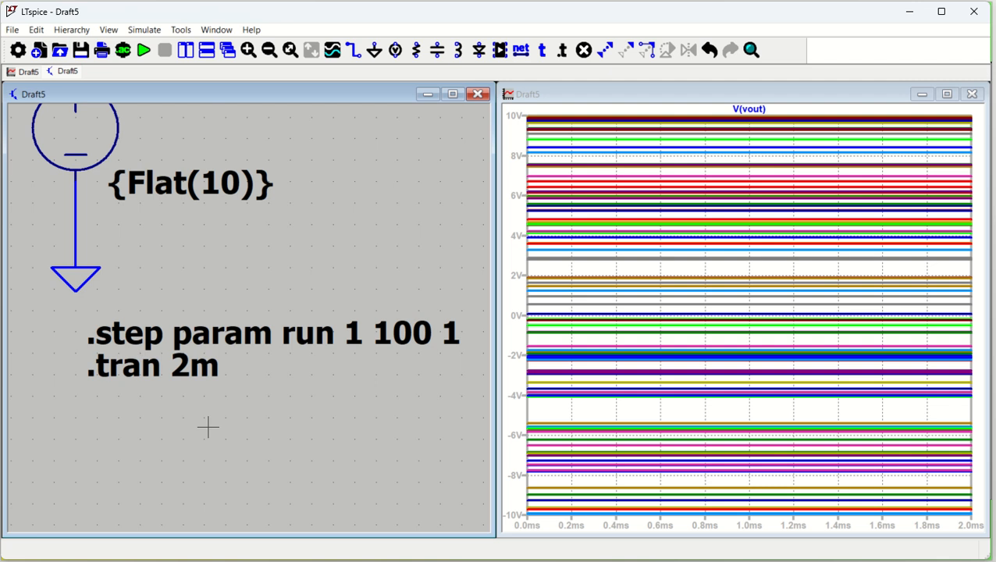
scroll(211, 387, "down", 3)
scroll(215, 382, "down", 1)
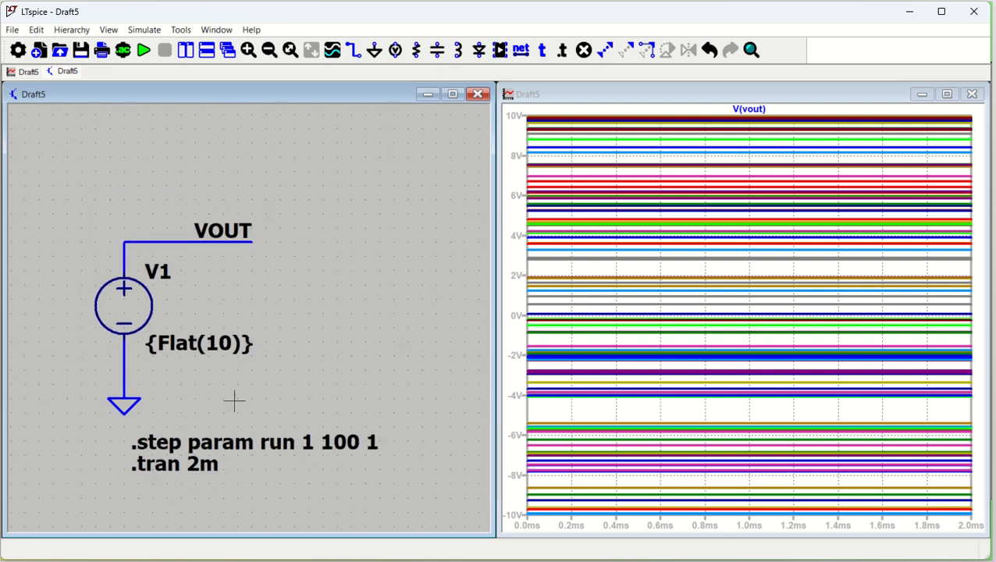
left_click_drag(233, 401, 228, 296)
key("s")
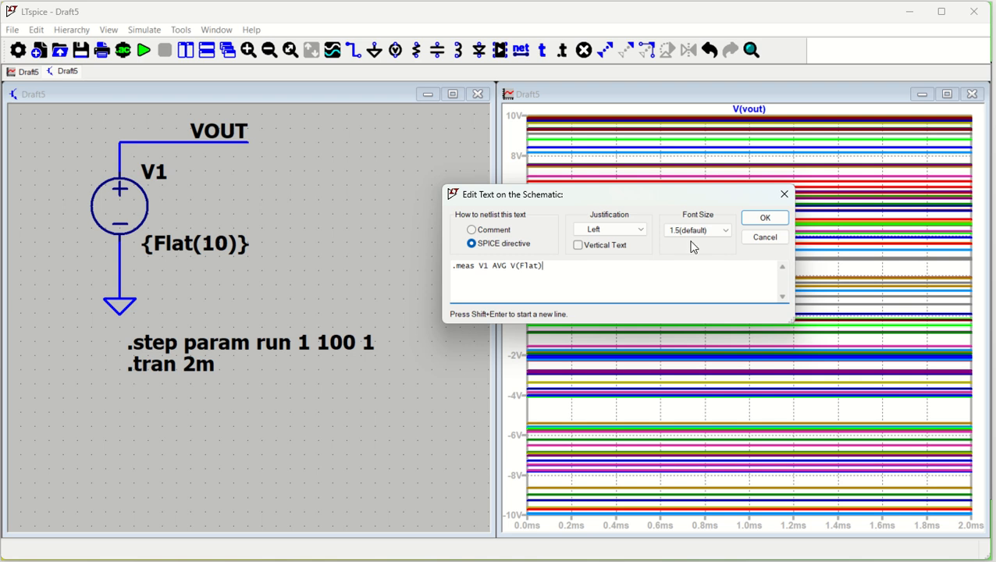
left_click(764, 218)
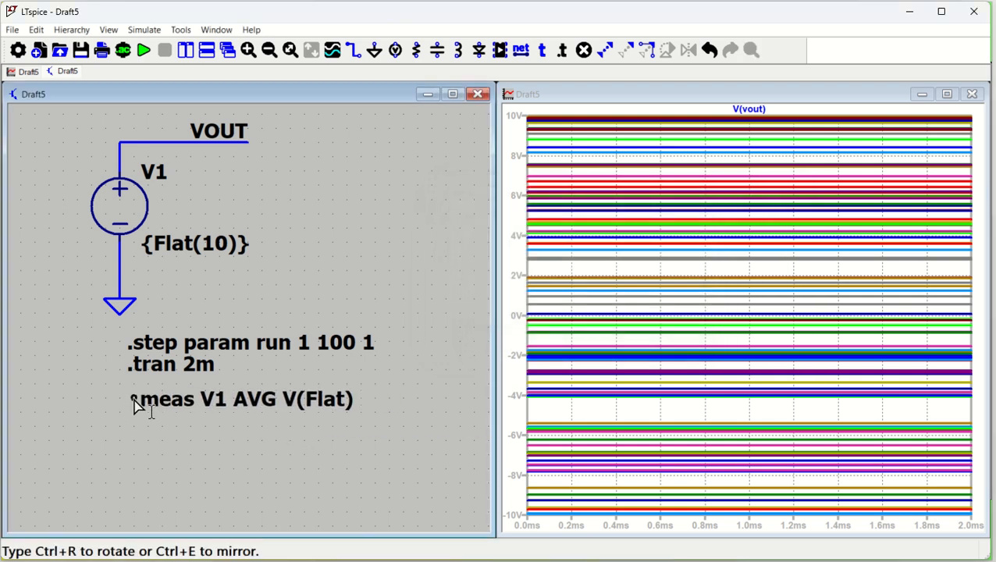
left_click(130, 401)
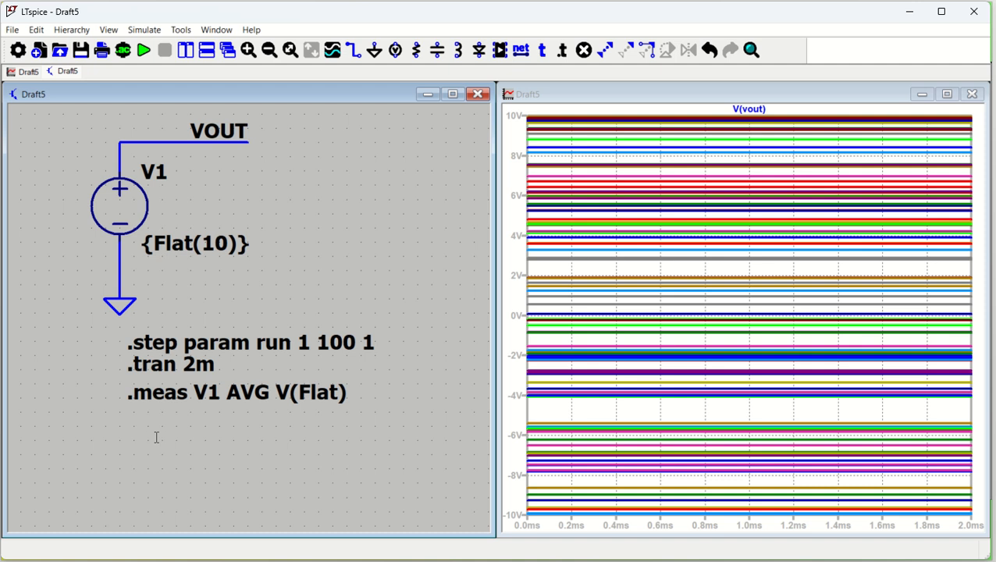
Run the simulation and open the SPICE output log to check the measurement result.
left_click(145, 52)
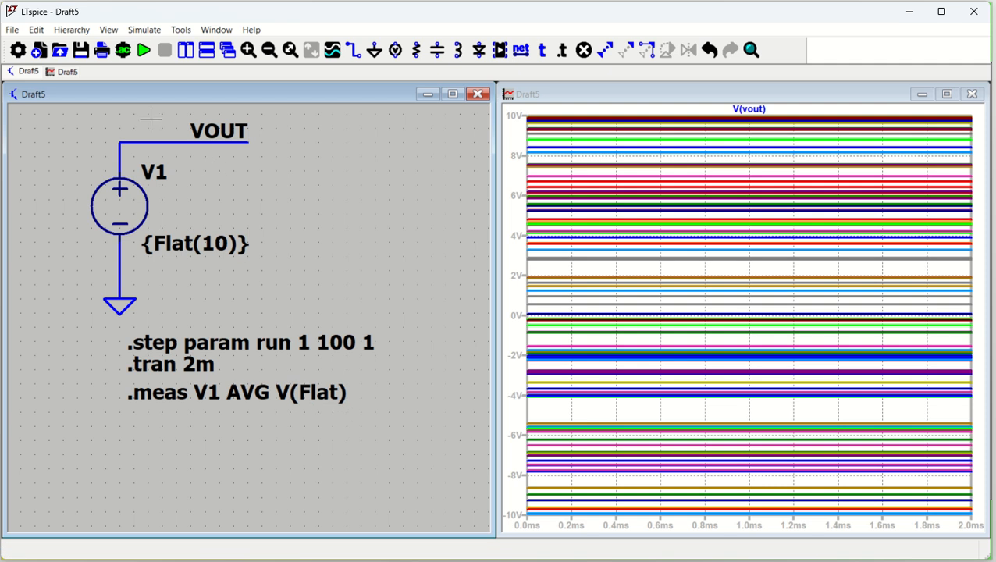
left_click(109, 31)
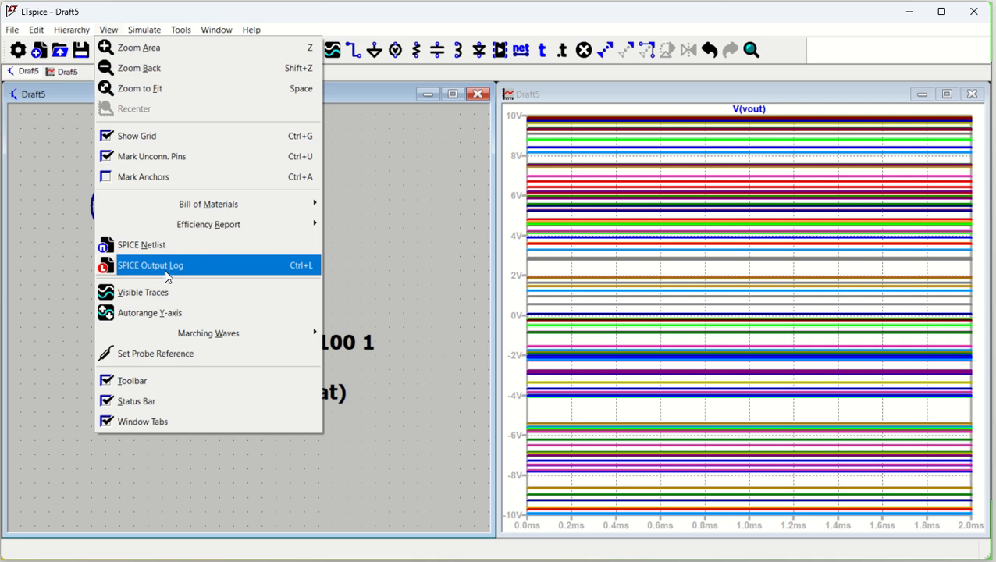
left_click(371, 256)
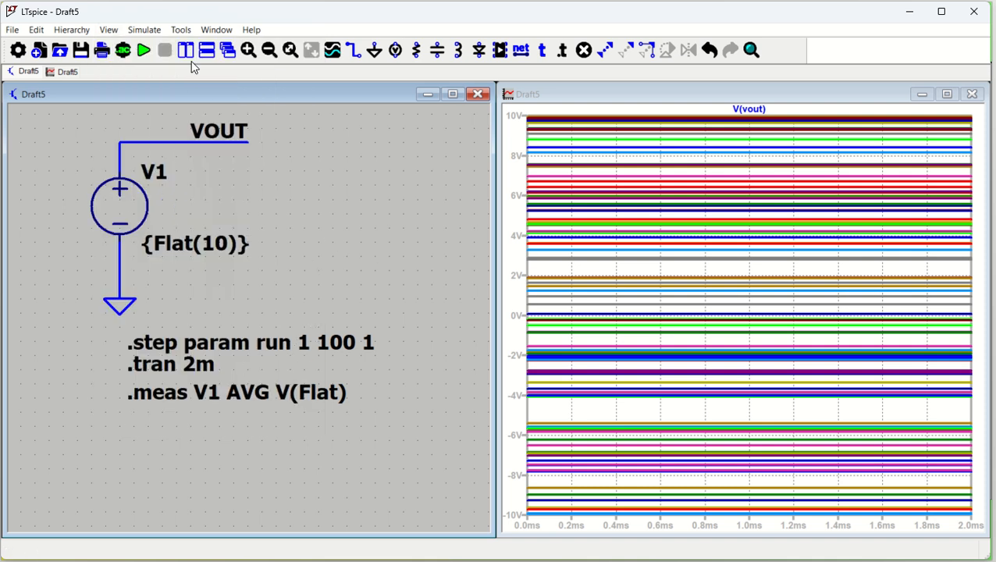
left_click(109, 30)
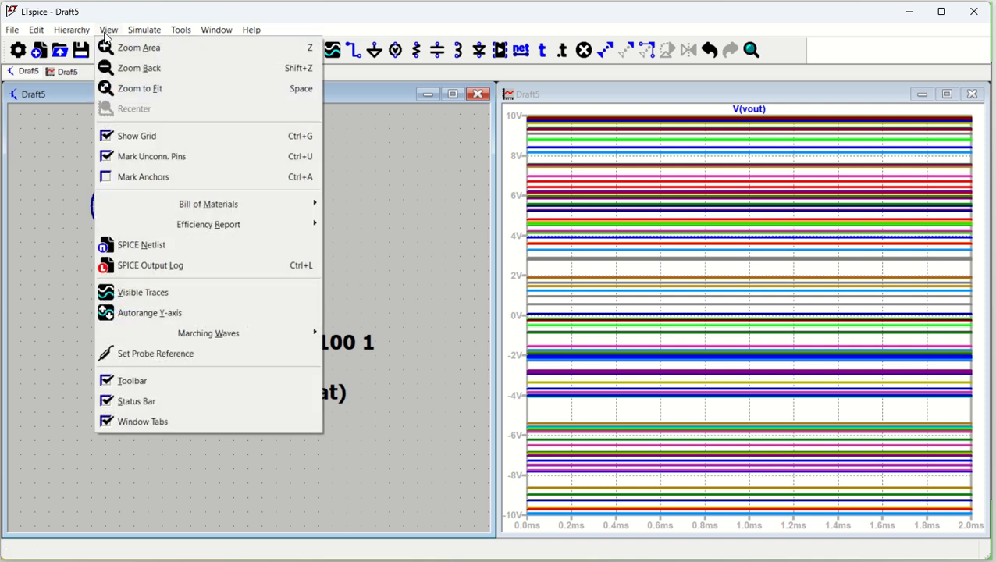
left_click(161, 266)
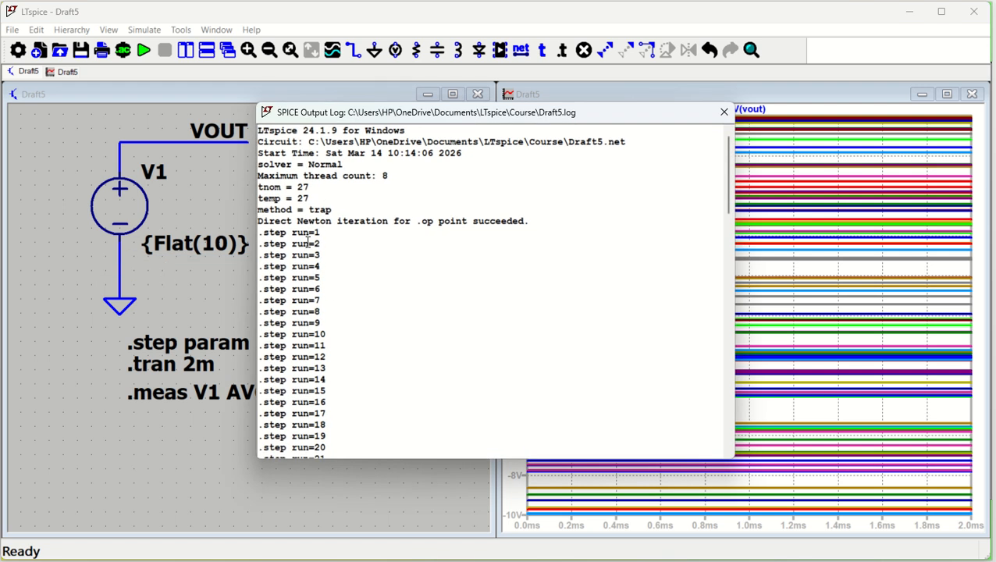
scroll(321, 282, "down", 20)
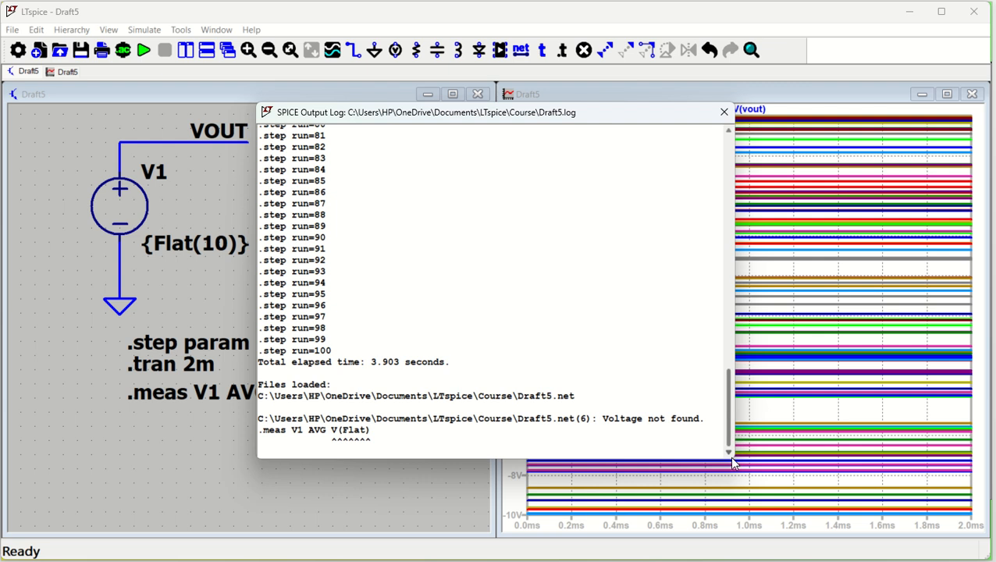
left_click_drag(730, 458, 740, 496)
scroll(421, 387, "up", 1)
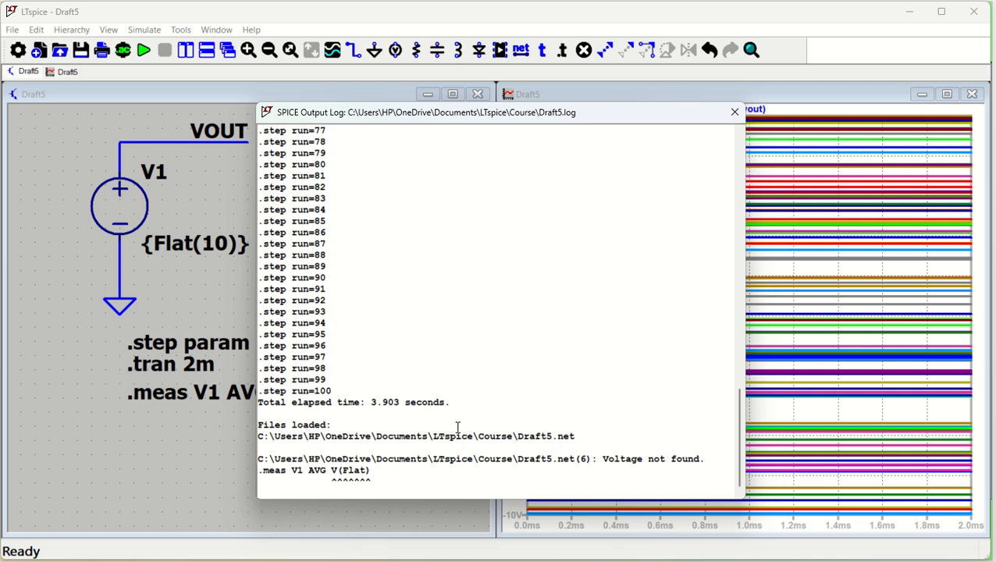
left_click(734, 112)
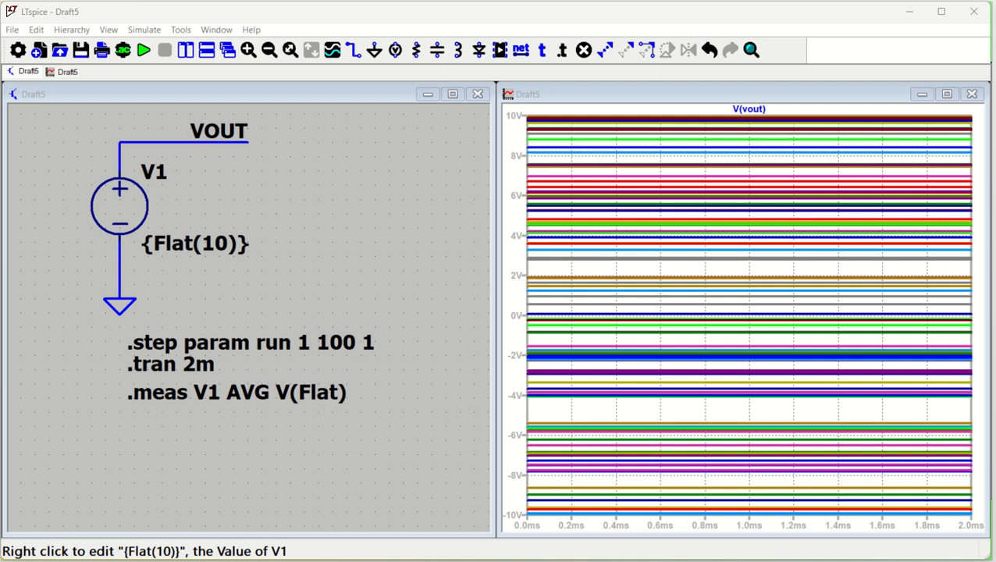
Edit the measurement directive so it reads .meas V1 AVG V1(Flat).
right_click(211, 271)
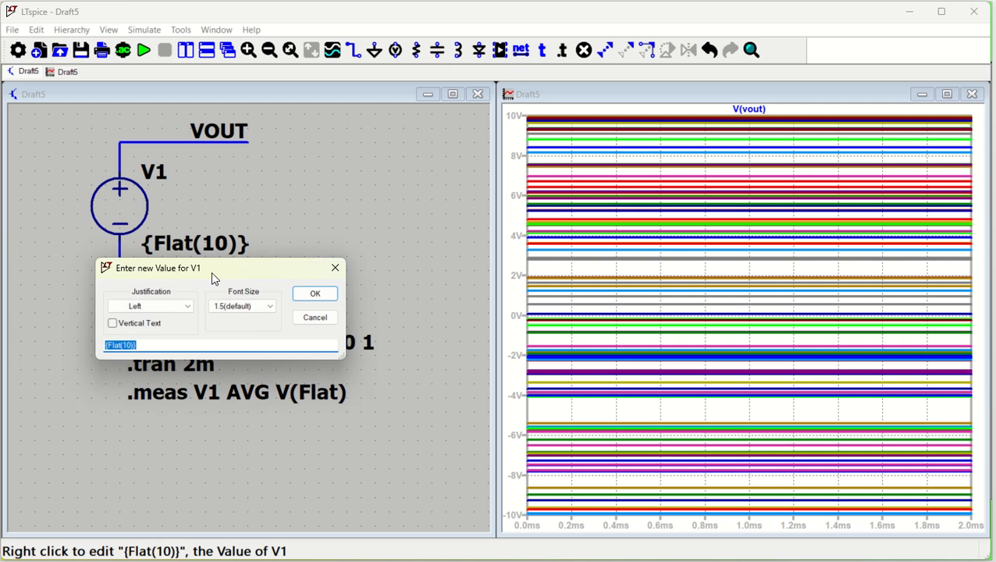
left_click(334, 271)
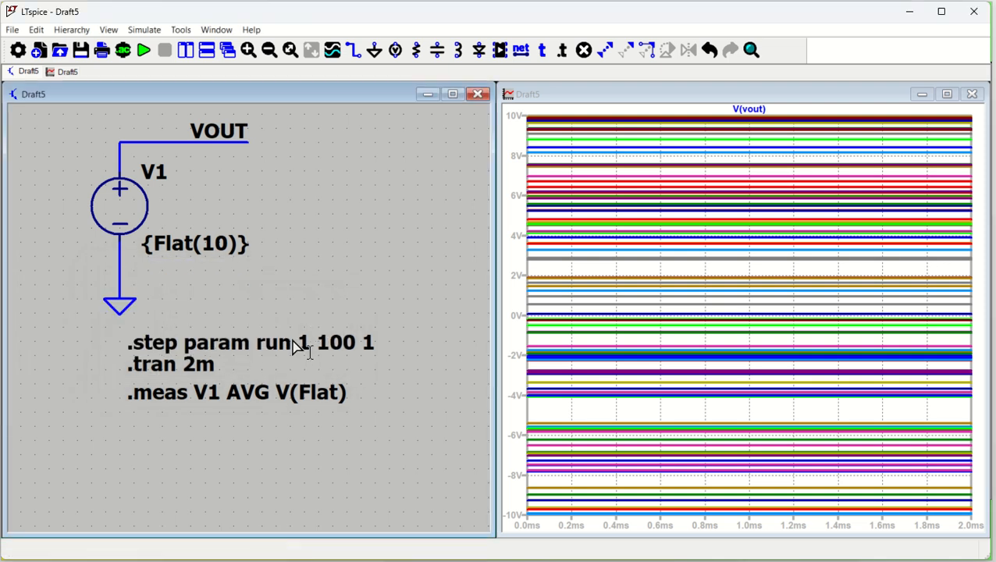
right_click(282, 395)
left_click_drag(334, 83, 557, 160)
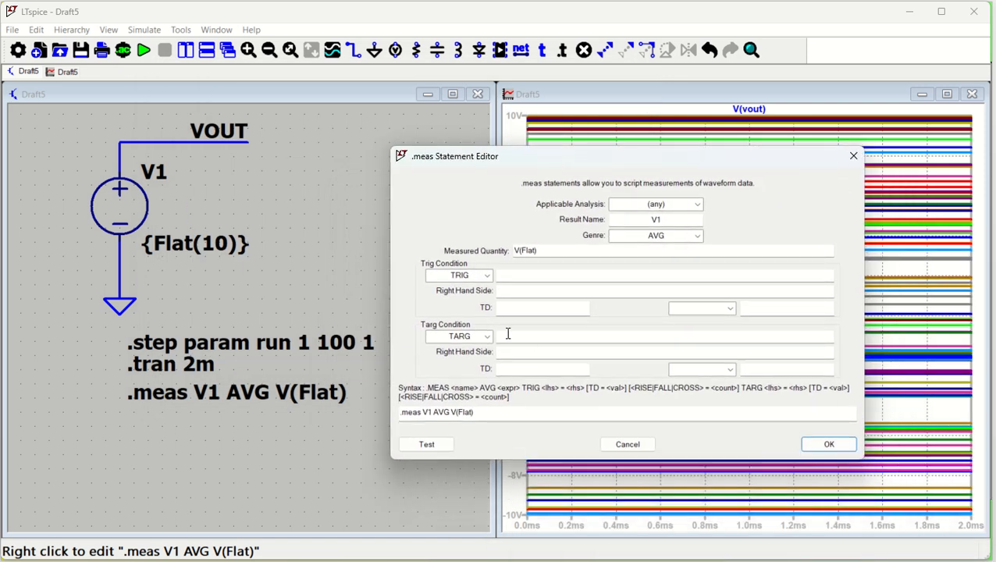
left_click(456, 413)
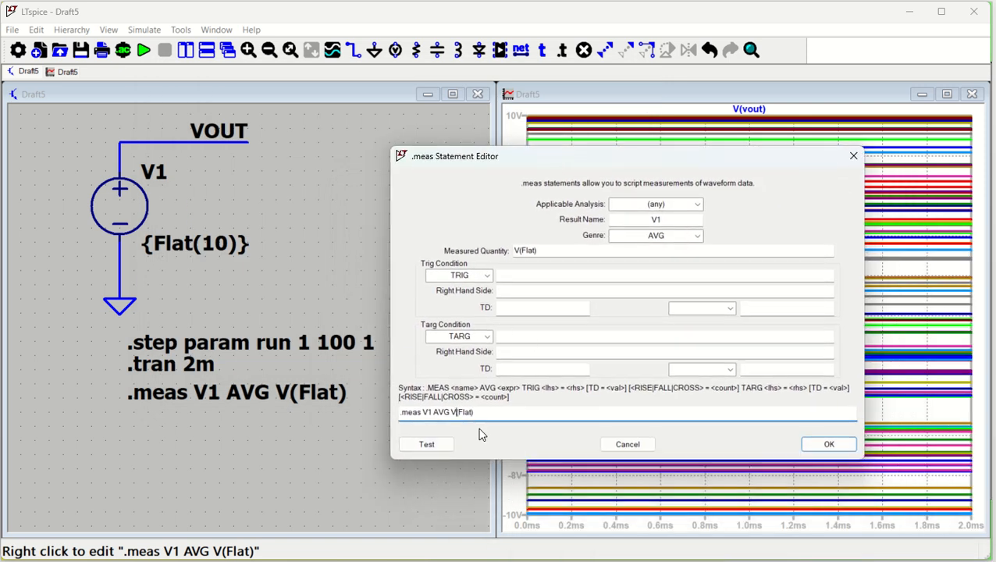
type("1")
left_click(828, 444)
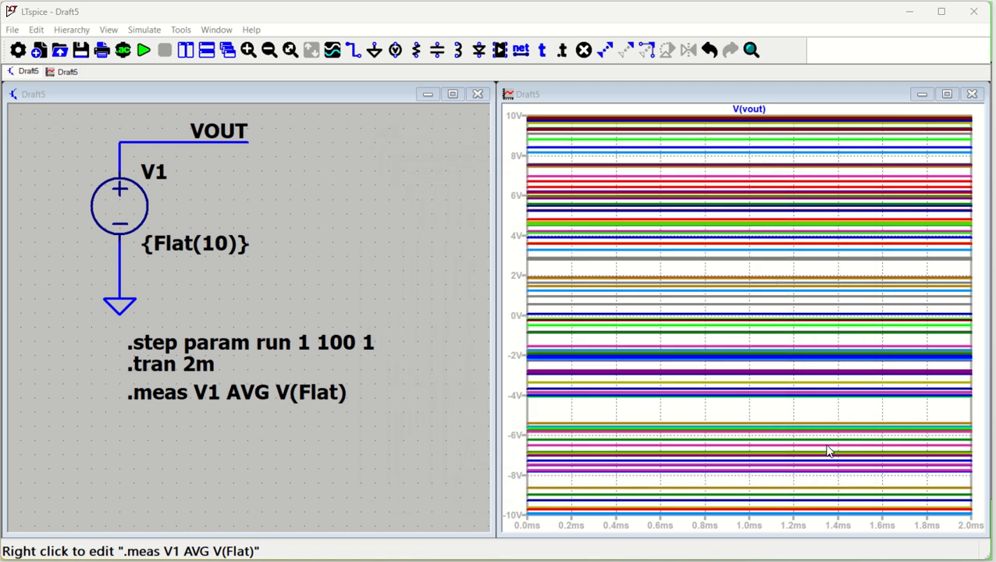
Rerun the simulation and review the end of the SPICE output log.
left_click(145, 51)
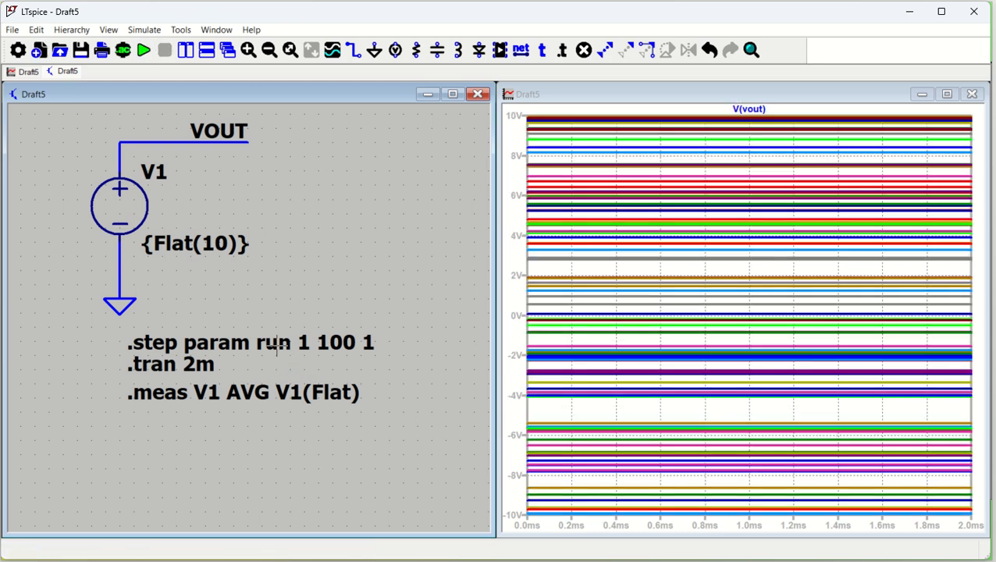
left_click(109, 29)
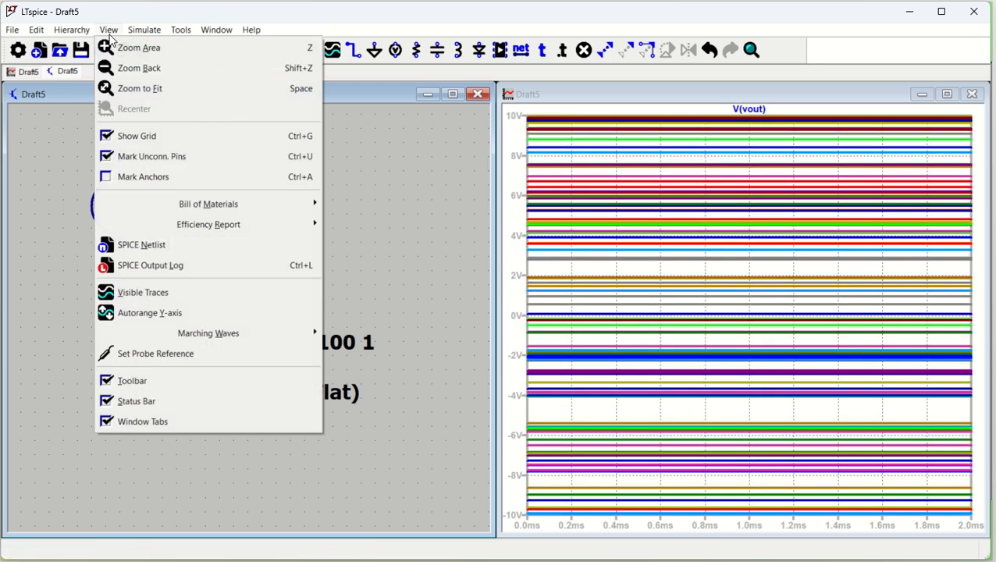
left_click(143, 261)
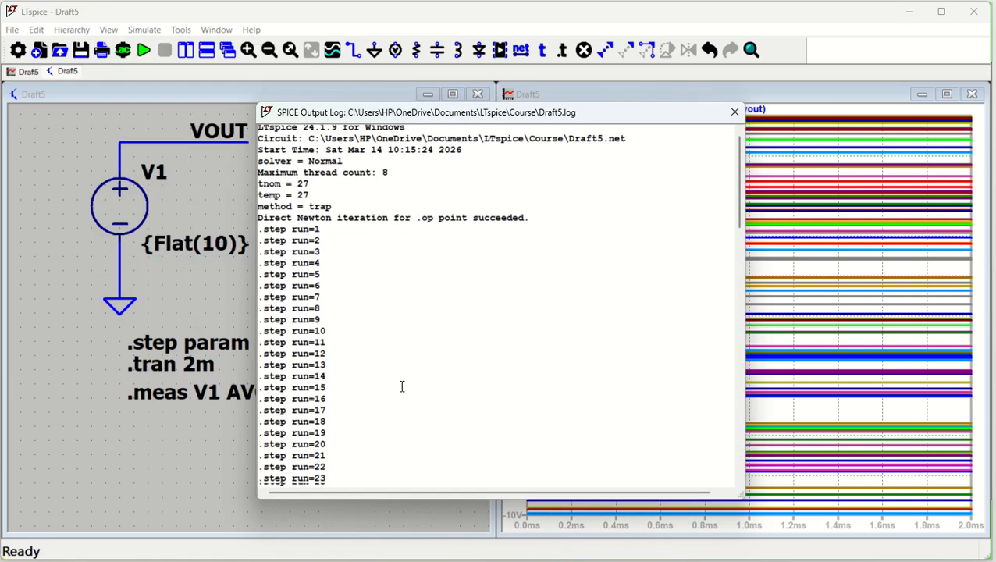
scroll(404, 386, "down", 15)
scroll(404, 386, "down", 13)
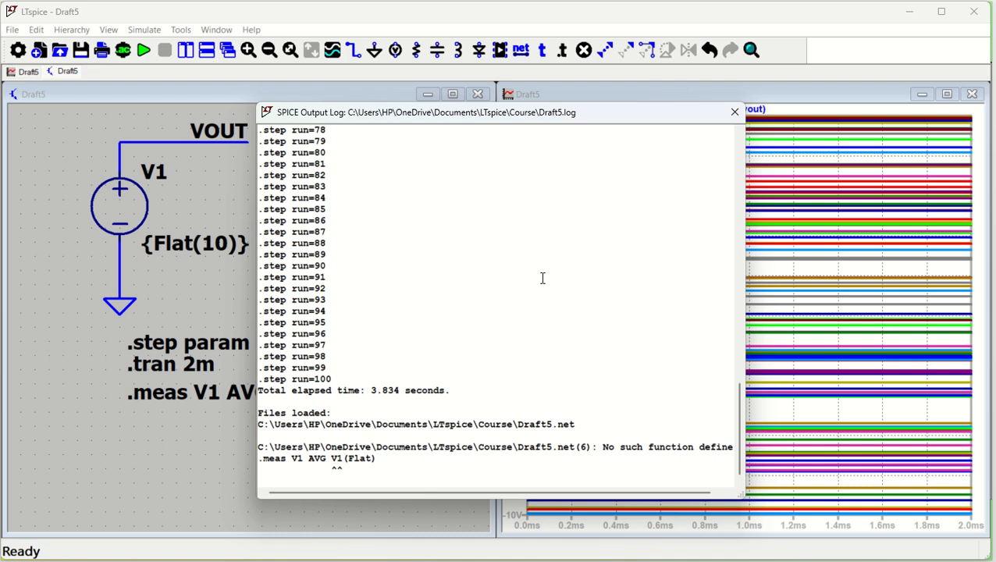
left_click(735, 111)
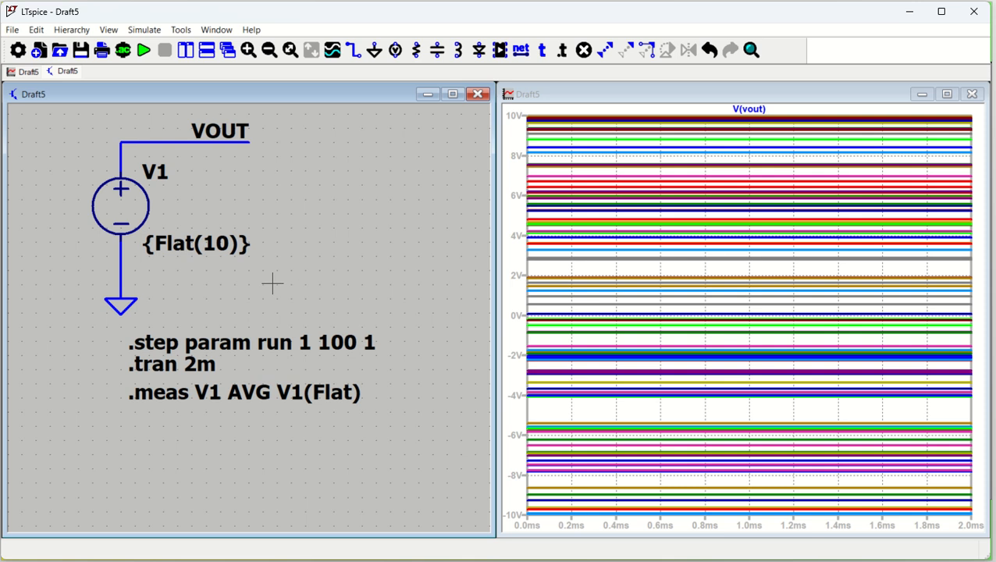
Delete the .meas directive from the schematic.
key("Delete")
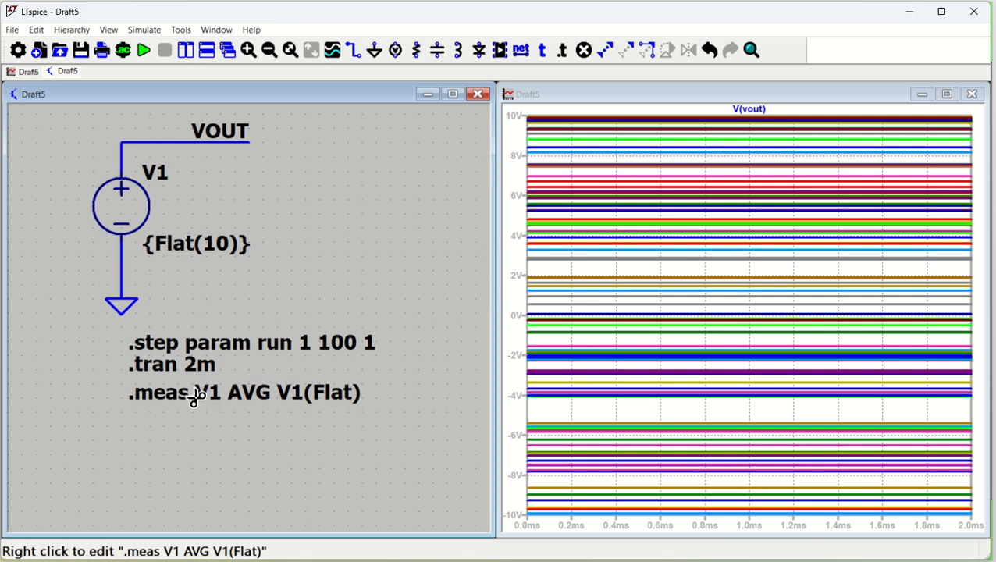
left_click(195, 396)
key("Escape")
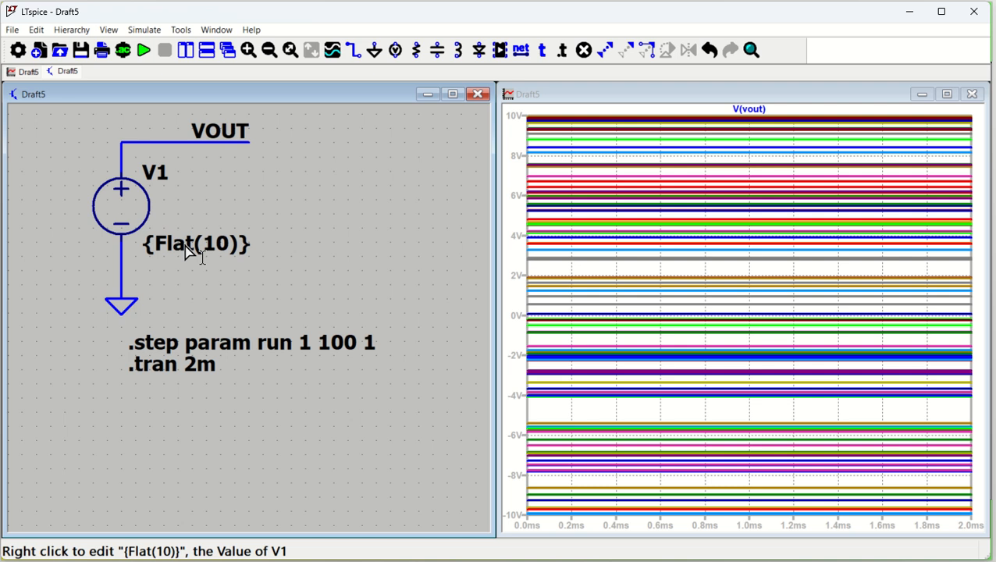
Probe the V1 source to plot its current.
right_click(191, 246)
left_click(334, 267)
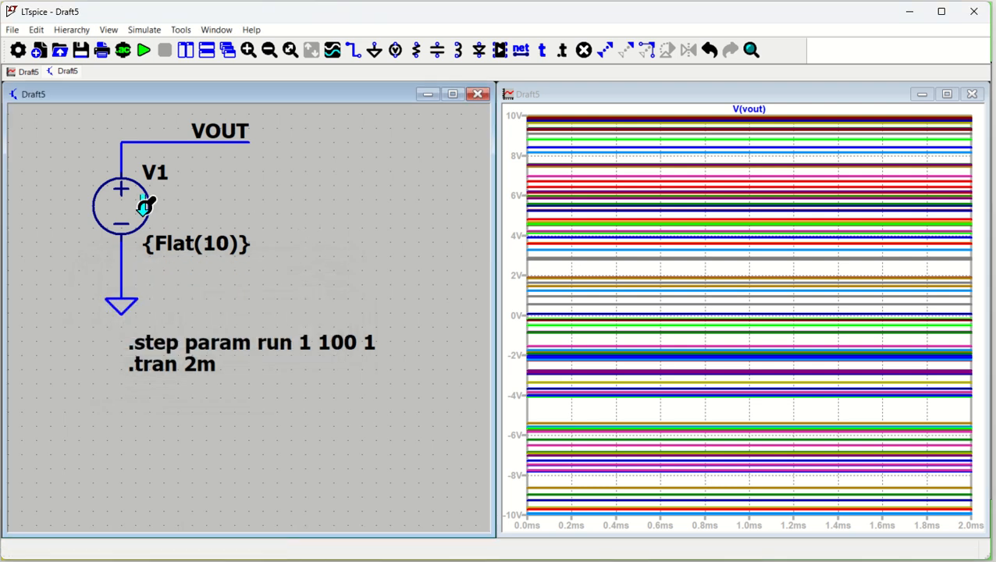
left_click(145, 217)
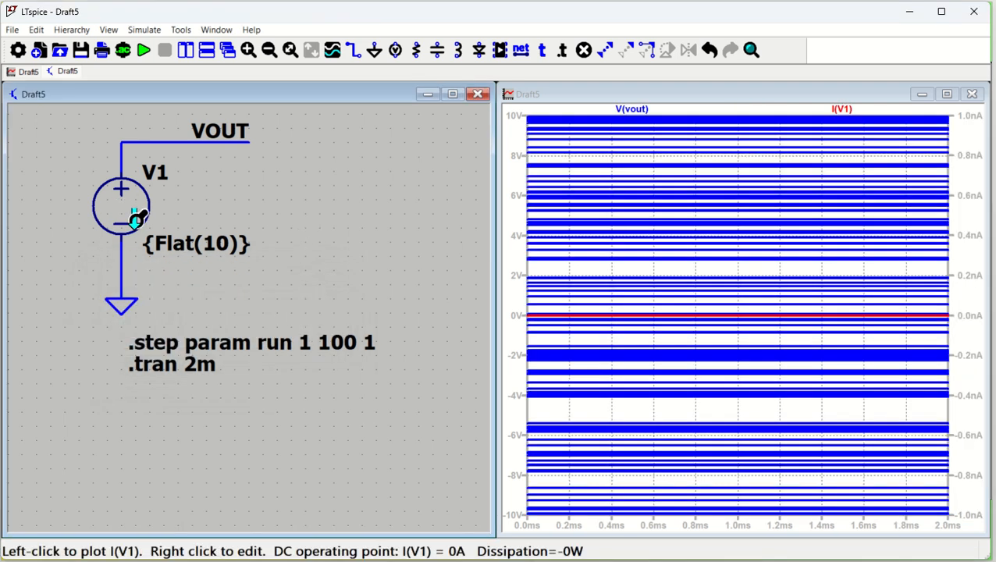
Set V1's value to {gauss(10)}.
right_click(200, 254)
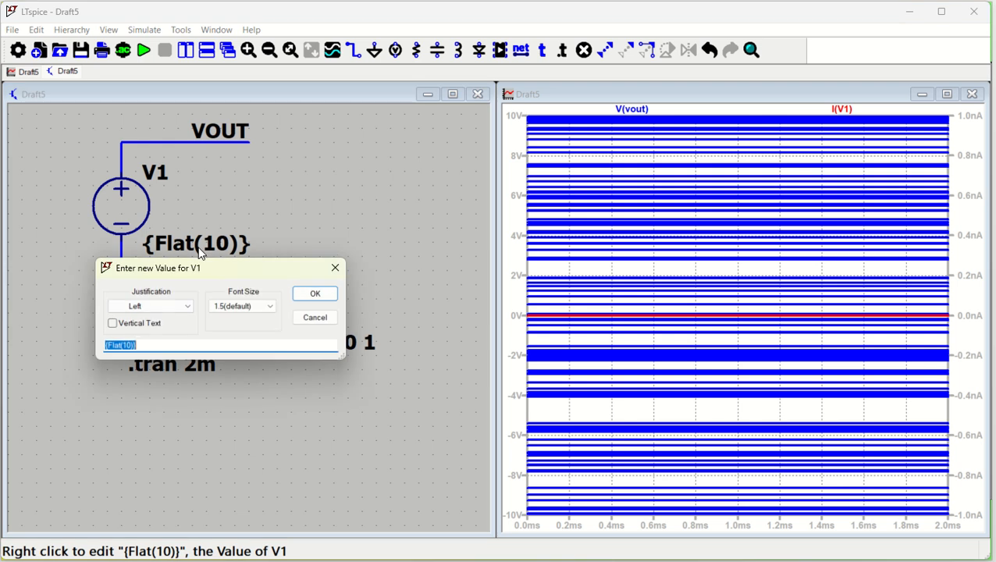
left_click(121, 344)
type("gauss")
left_click(308, 293)
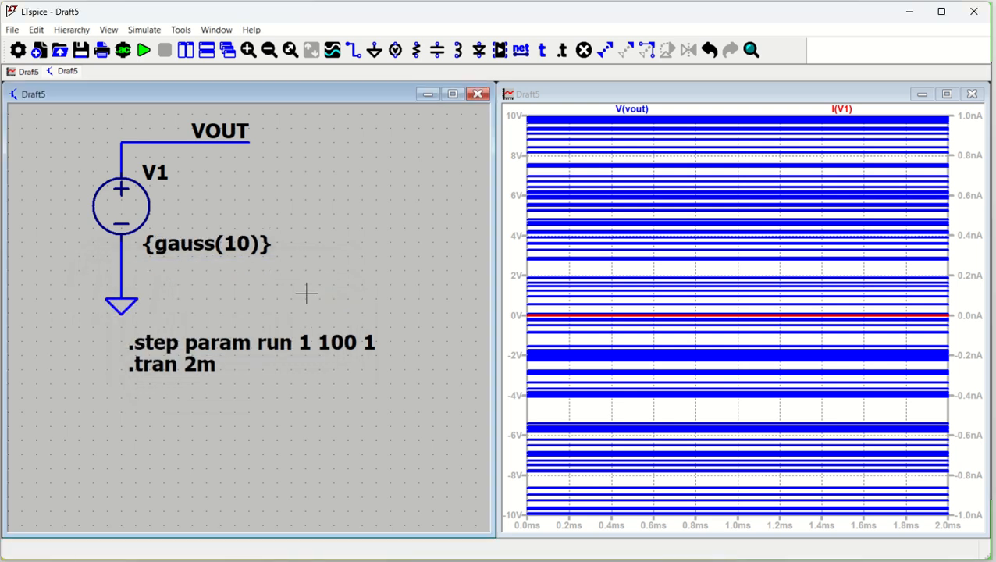
Rerun the simulation and plot only the VOUT voltage.
left_click(144, 50)
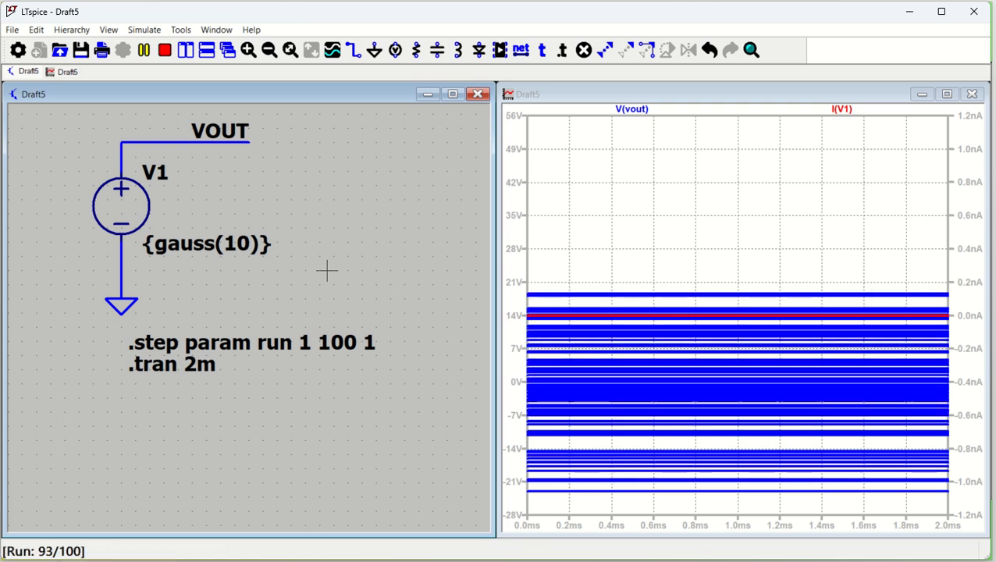
left_click(170, 141)
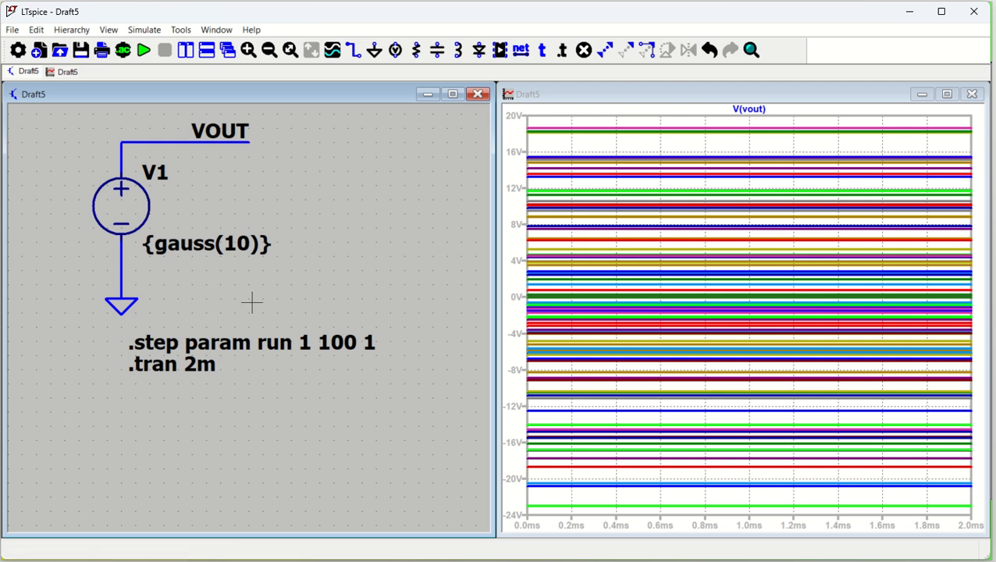
Change V1's value to {mc(10,0.1)} and rerun the simulation.
left_click_drag(252, 303, 252, 318)
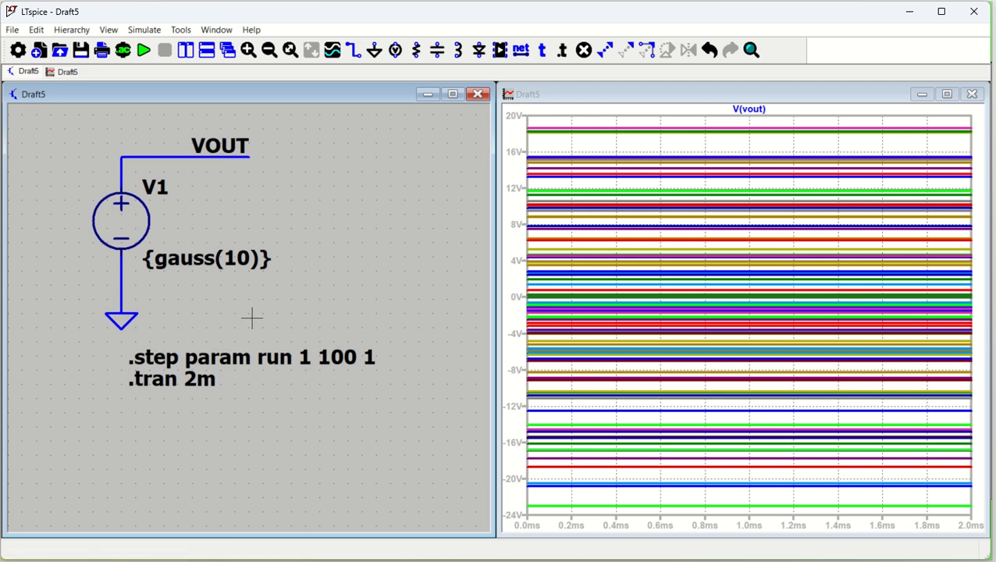
right_click(189, 268)
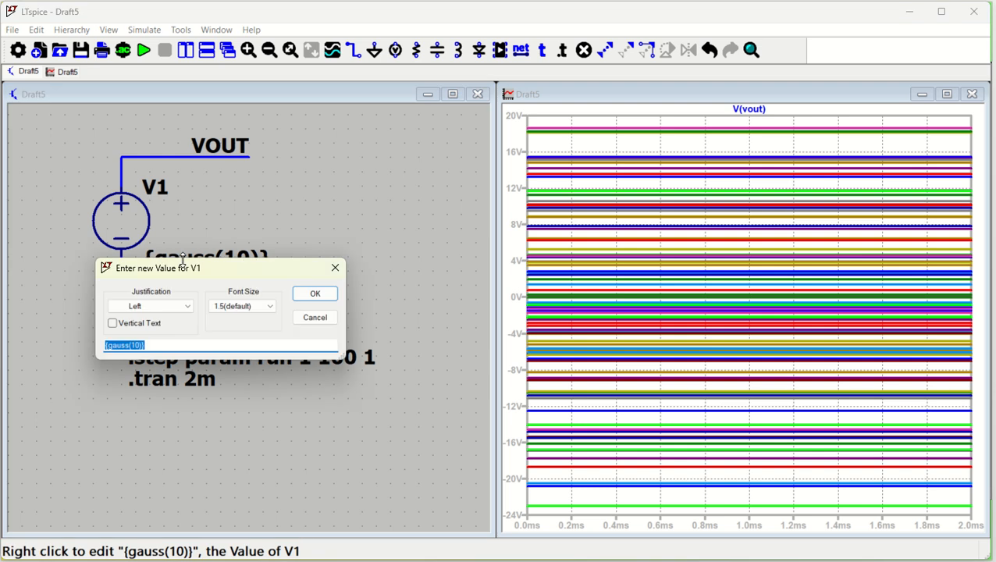
key("Left")
key("Left")
key("Left")
key("Left")
key("Left")
key("Left")
key("Right")
key("shift+Left")
key("shift+Left")
key("shift+Left")
key("shift+Left")
key("shift+Left")
type("mc")
key("Right")
key("Right")
key("Right")
type(",0.1")
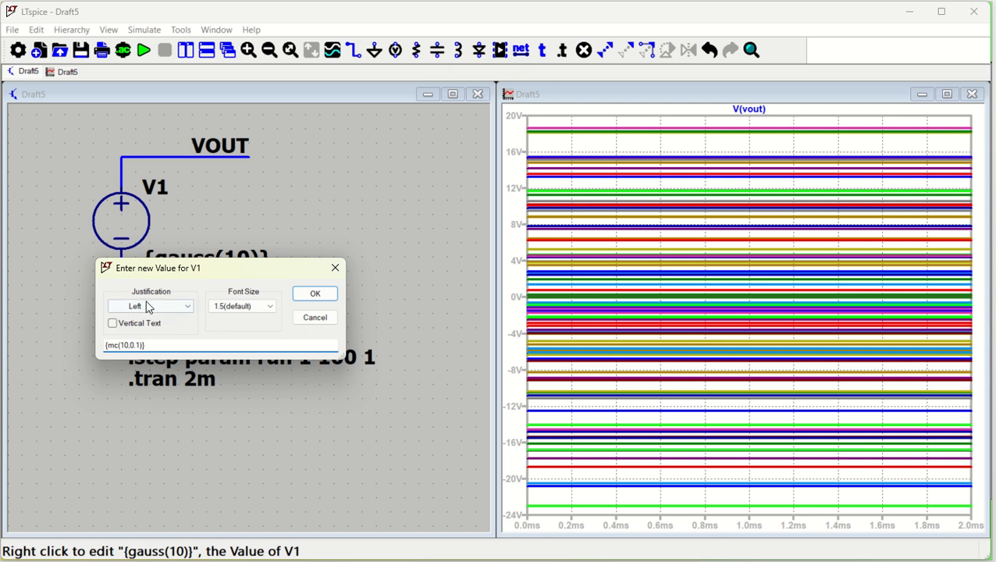
left_click(316, 296)
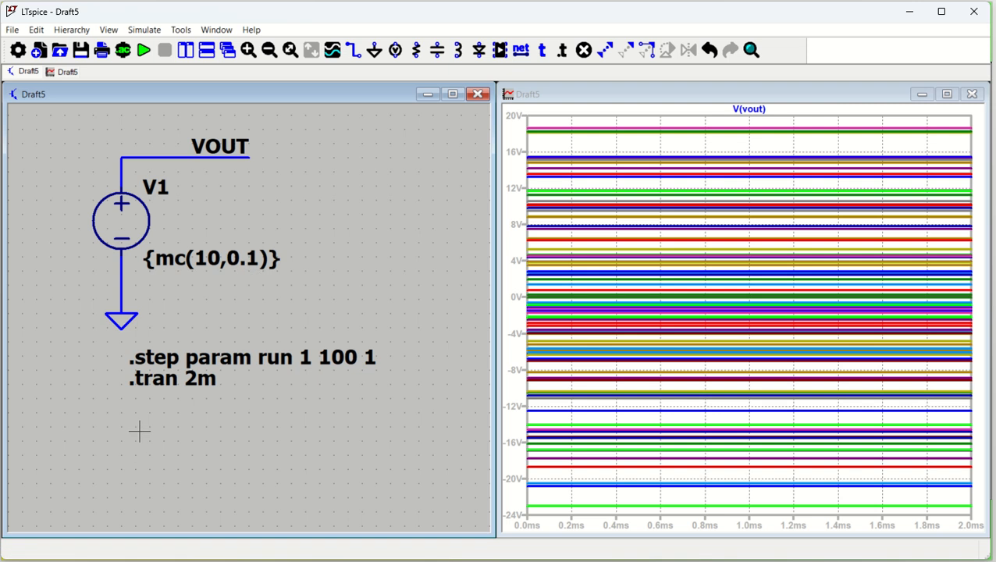
left_click(143, 50)
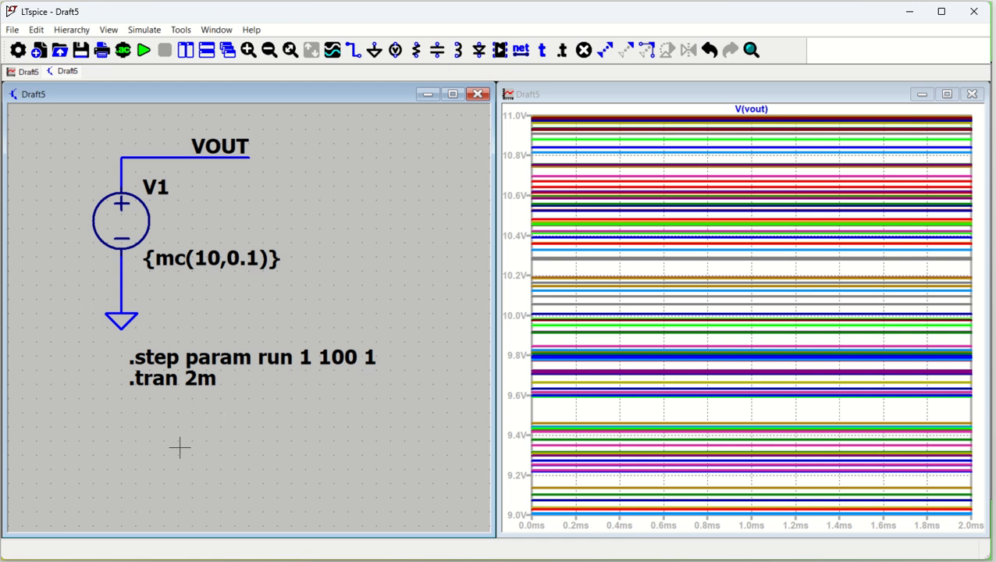
Add a SPICE directive .func montecarlo(nom,tol) if(run == 1, nom, nom*(1+tol), nom*(1-tol) below the existing directives.
key("s")
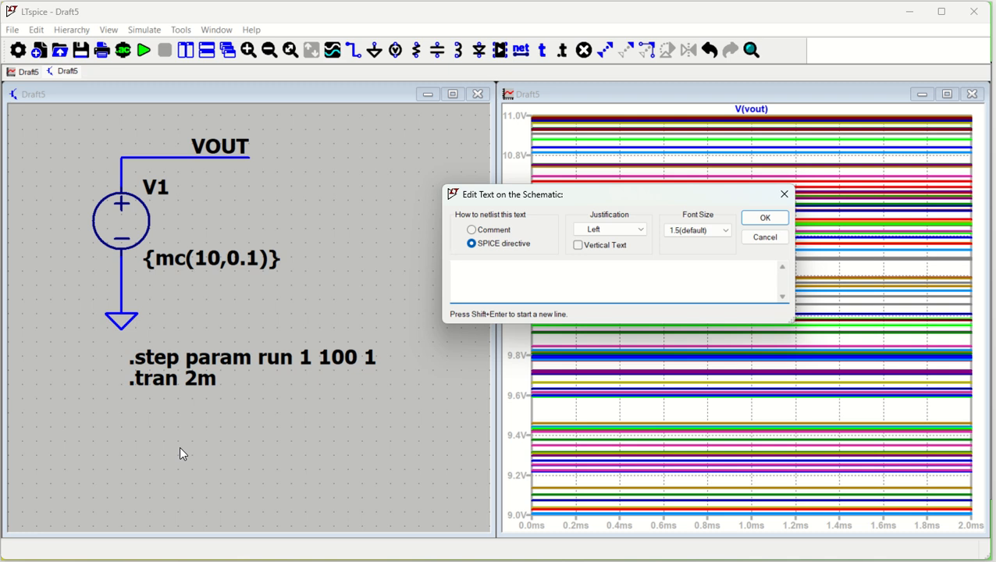
type(".func montecarlo(nom,tol)")
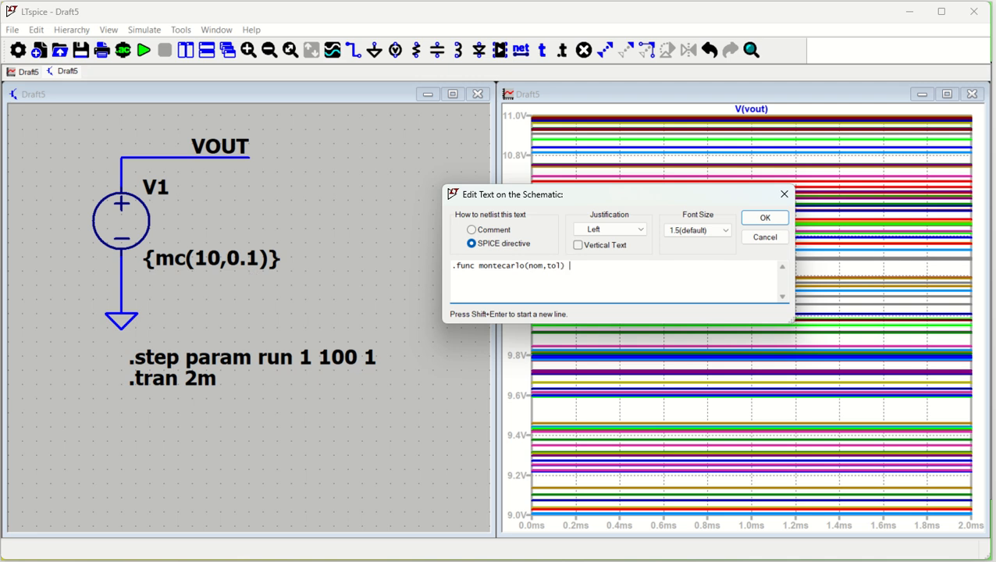
type("if(run == 1, nom, nom*(1+")
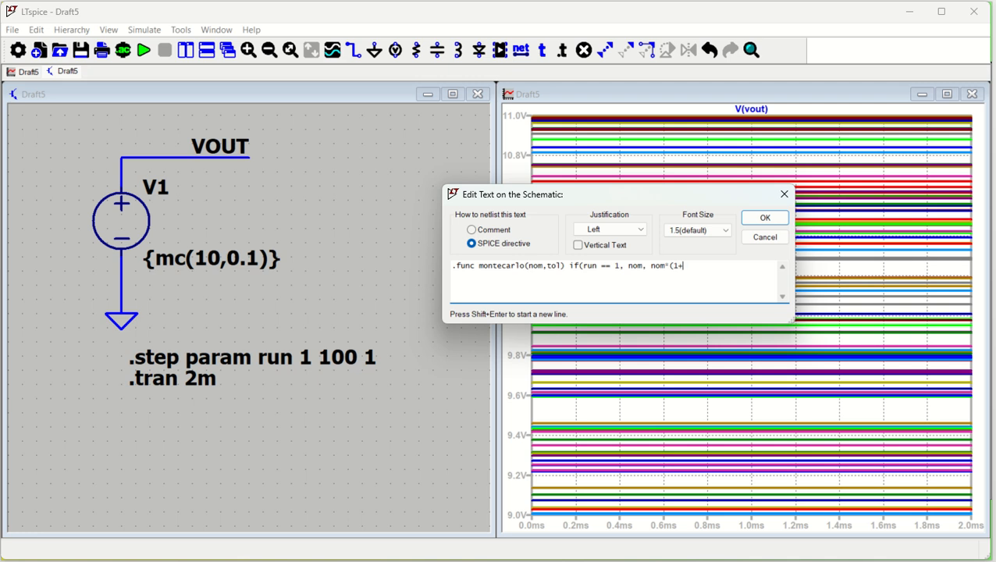
type("tol), nom*(1-tol)")
key("Return")
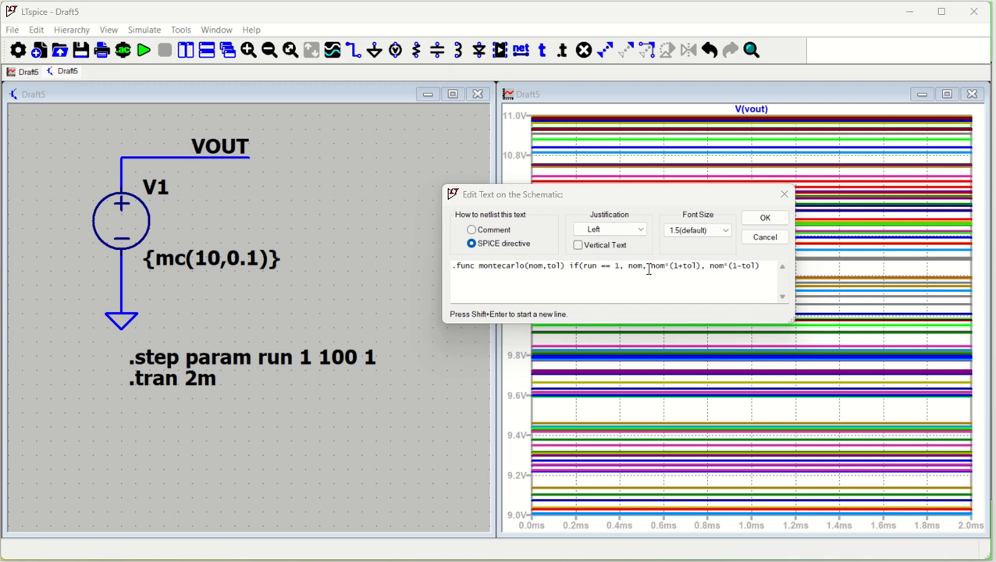
left_click(764, 218)
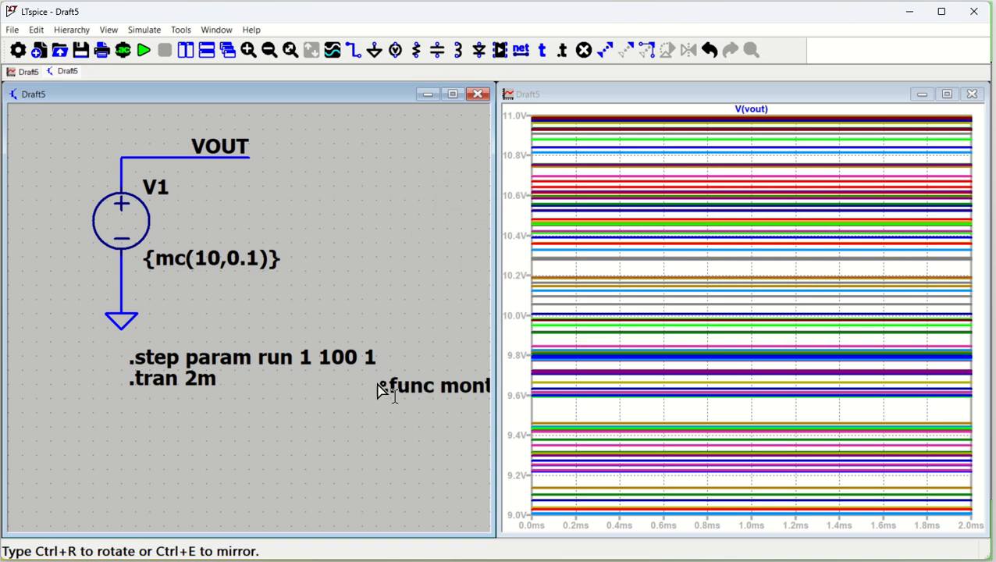
left_click(47, 418)
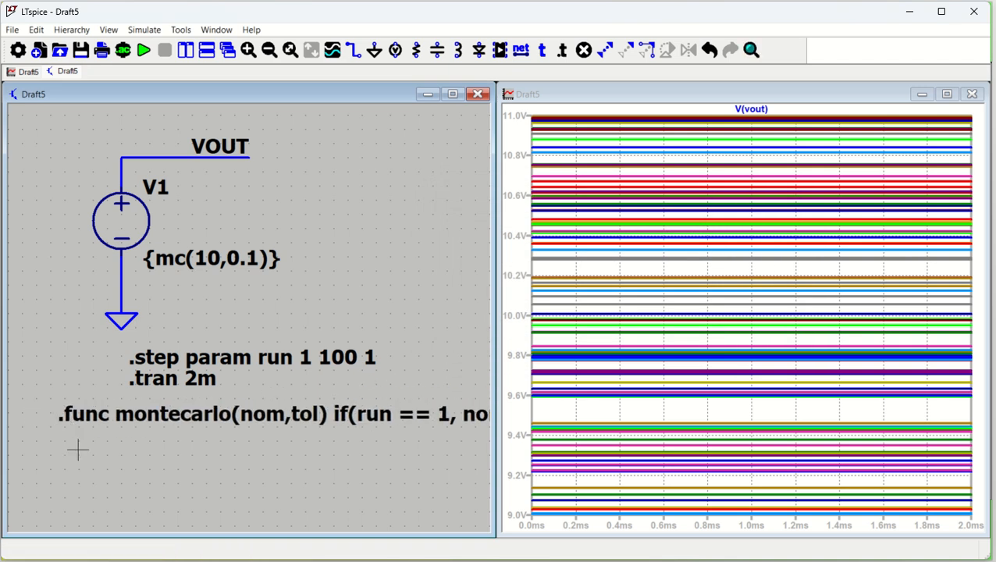
Add a closing parenthesis to the end of the .func montecarlo directive.
key("space")
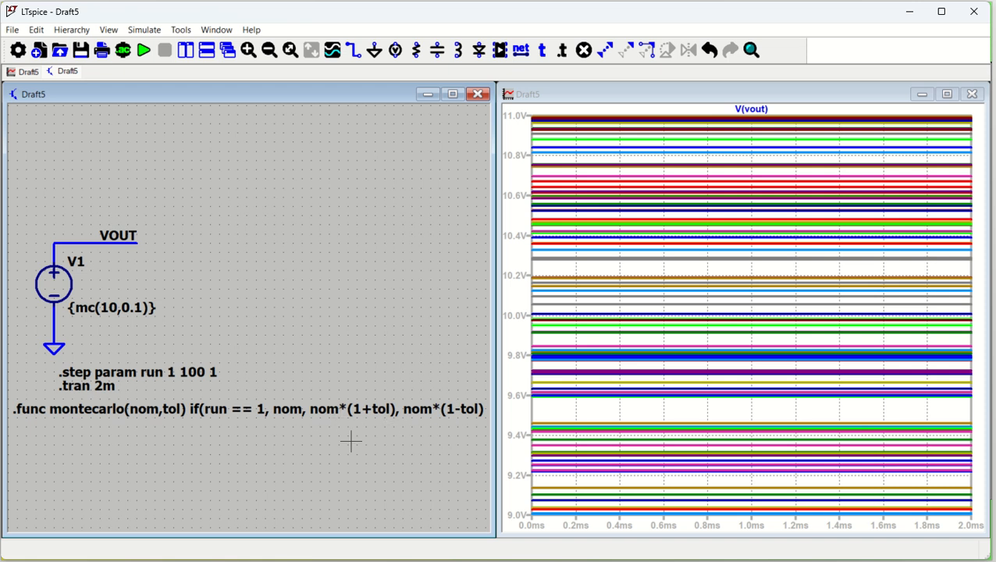
scroll(344, 441, "down", 1)
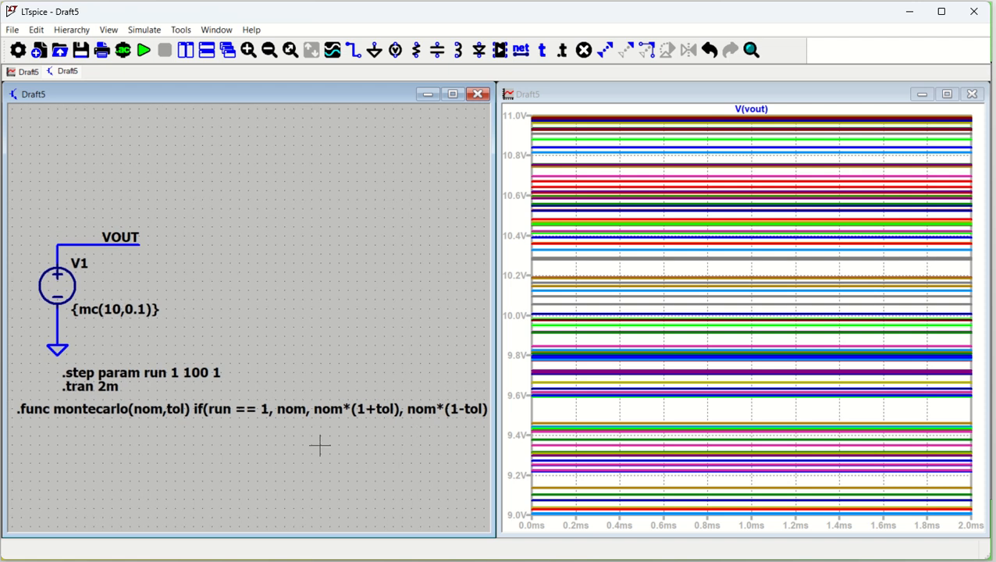
scroll(321, 445, "up", 1)
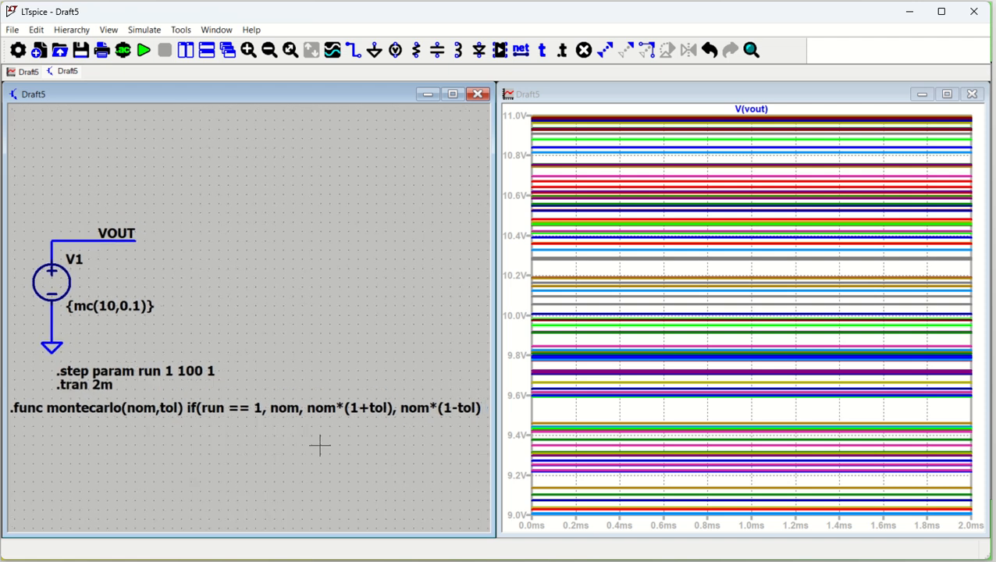
right_click(420, 414)
left_click(762, 271)
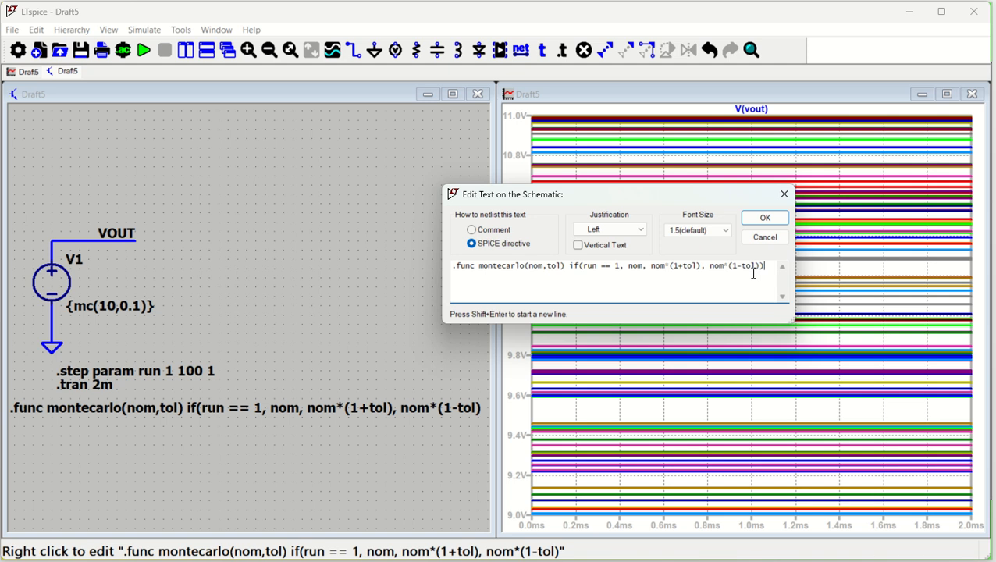
left_click(784, 219)
Try to run the simulation and close the SPICE output log.
left_click(145, 52)
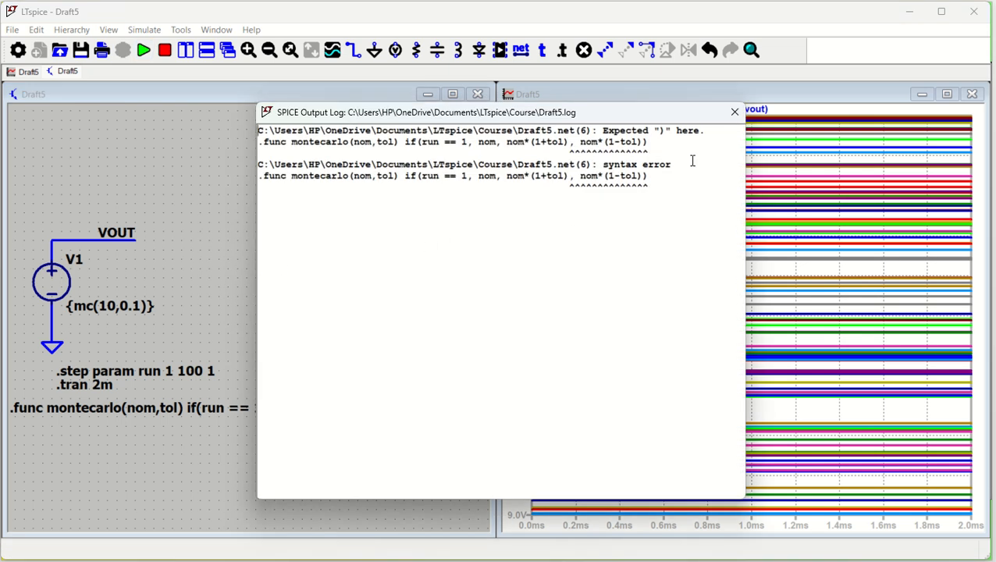
left_click(734, 112)
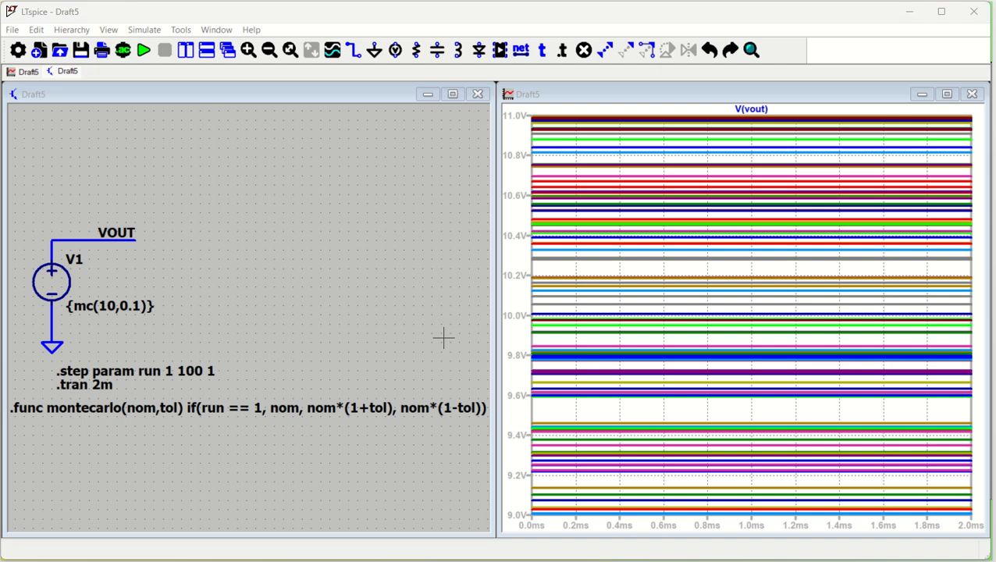
left_click(287, 295)
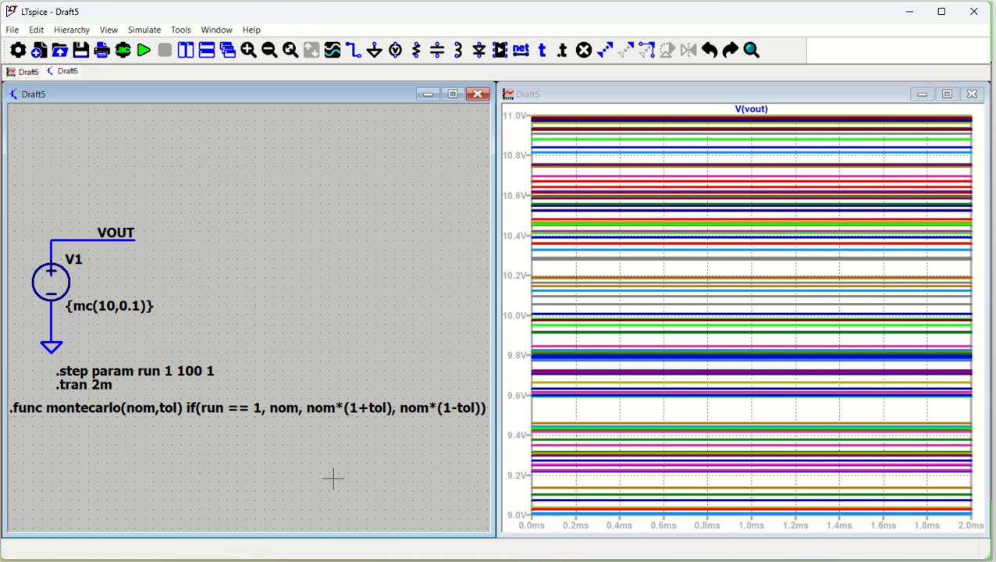
Rewrite the directive as .func montecarlo(nom,tol) if(run == 1, nom, nom*(1+flat(tol))) and rerun the simulation.
right_click(342, 414)
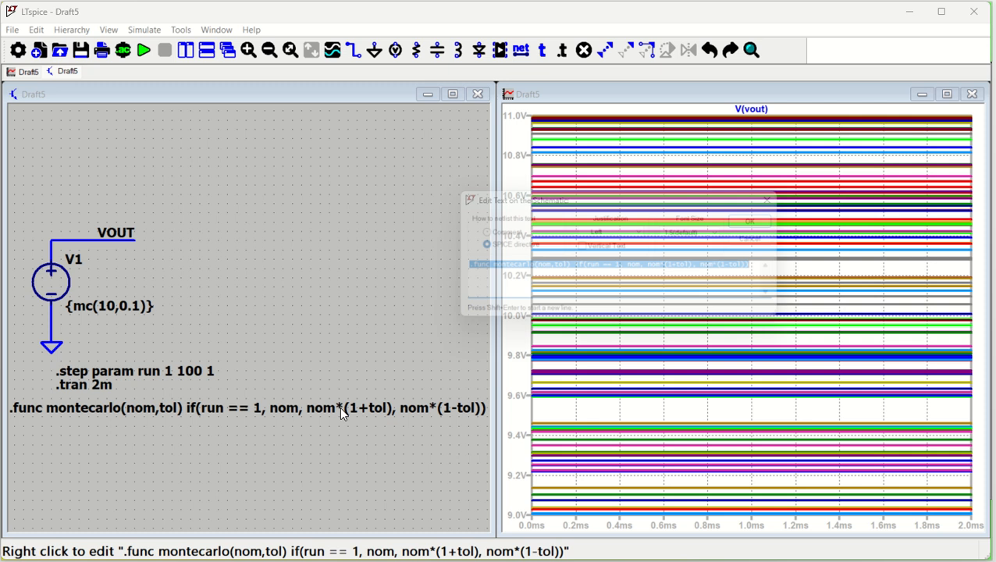
left_click(673, 268)
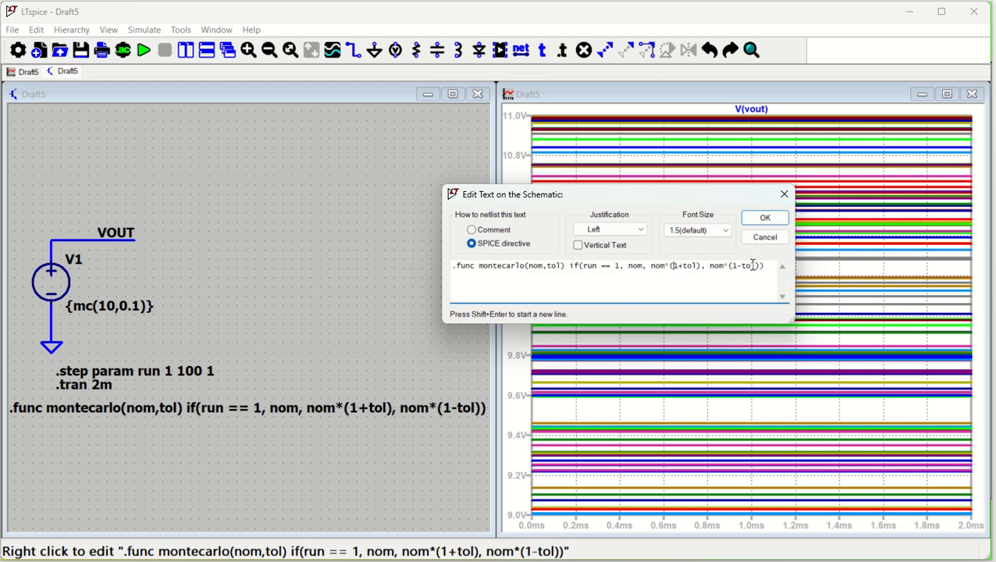
left_click_drag(753, 267, 696, 266)
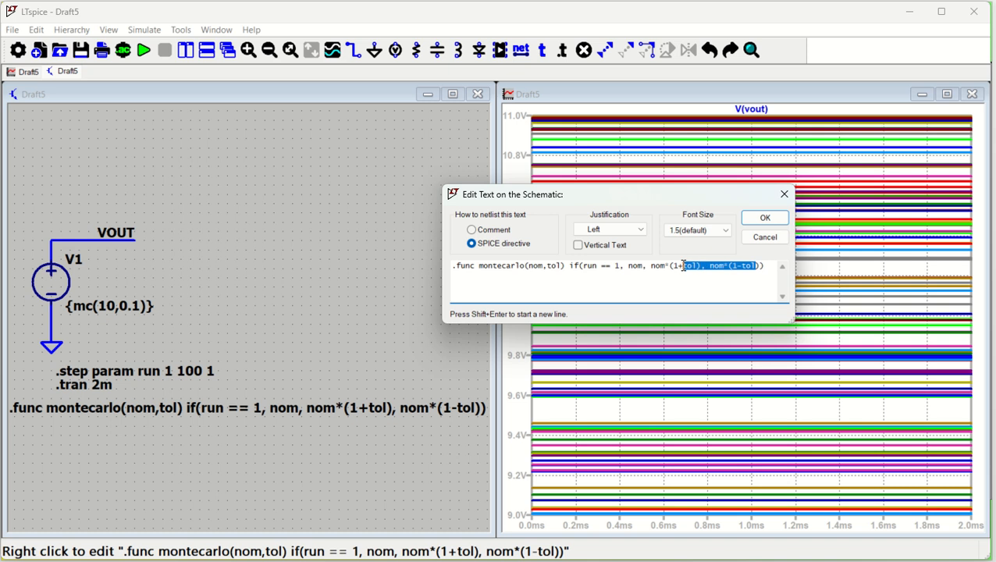
key("BackSpace")
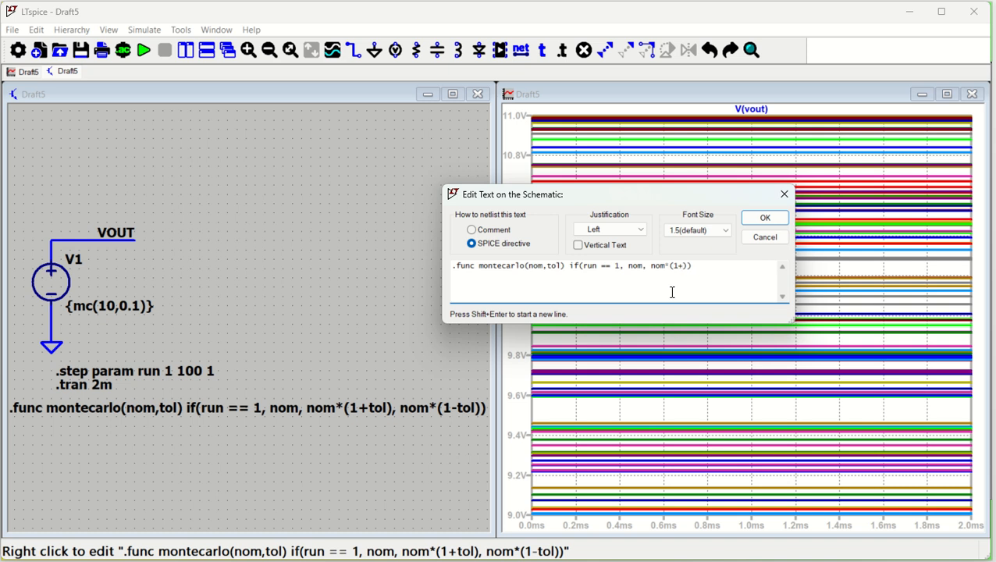
type("flat(tol")
left_click(765, 219)
key("space")
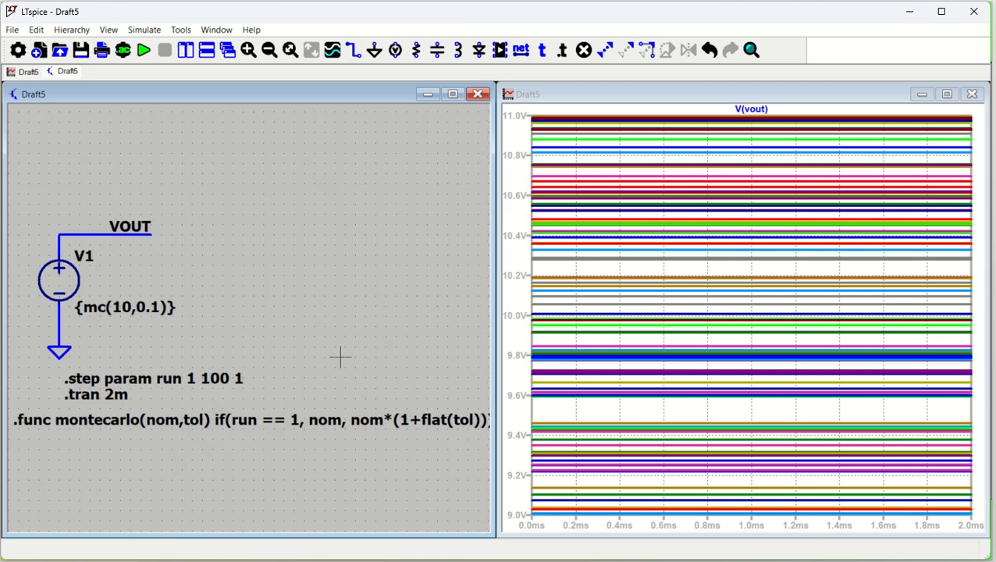
scroll(340, 356, "down", 3)
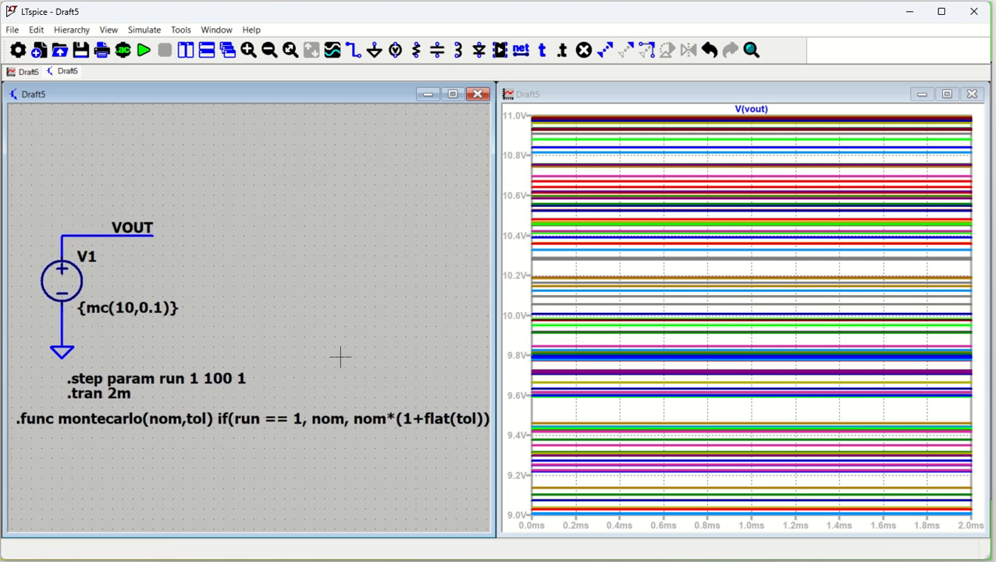
left_click(146, 51)
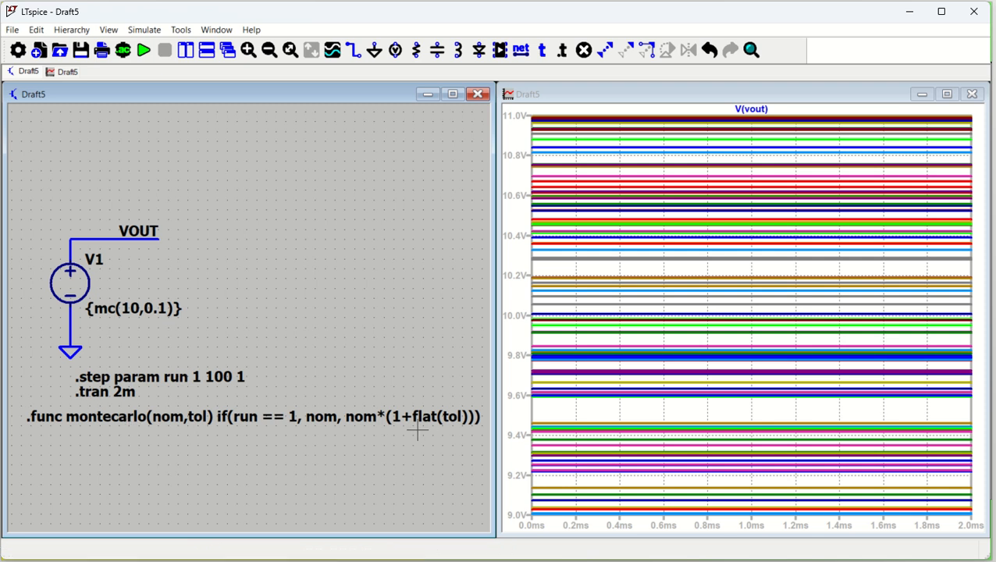
Turn the flat-based .func montecarlo directive into a comment.
right_click(181, 427)
key("ctrl+c")
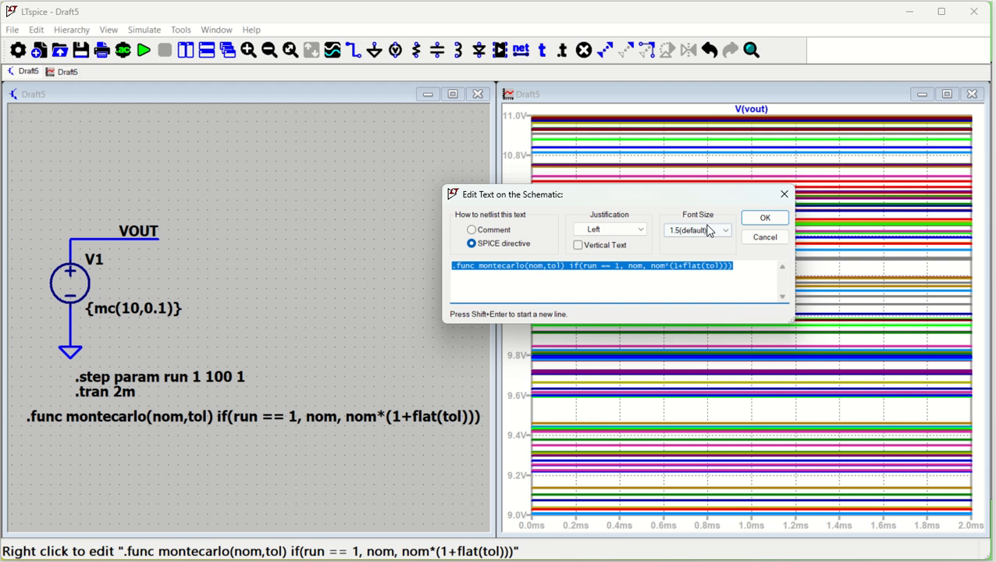
left_click(493, 232)
left_click(495, 234)
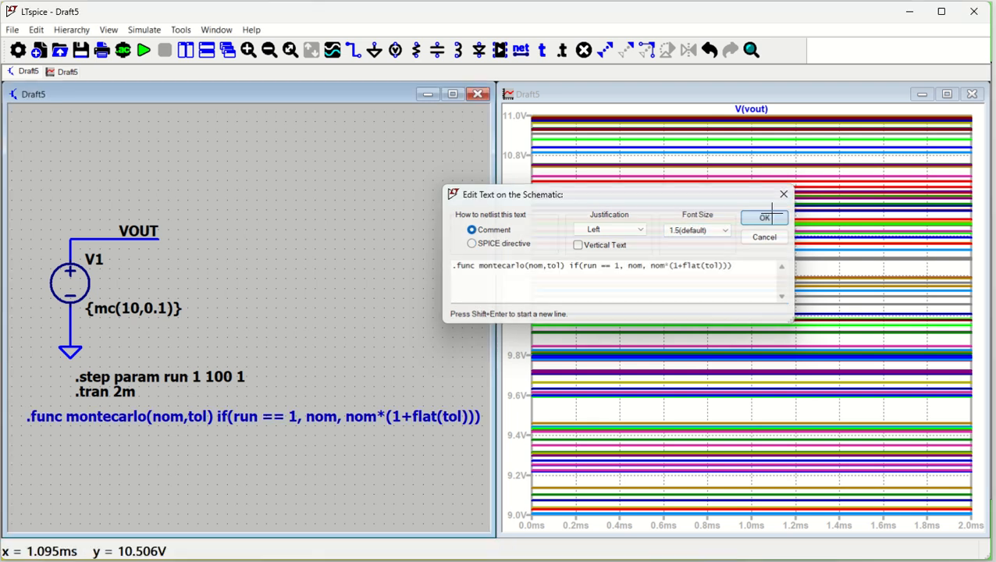
left_click(764, 218)
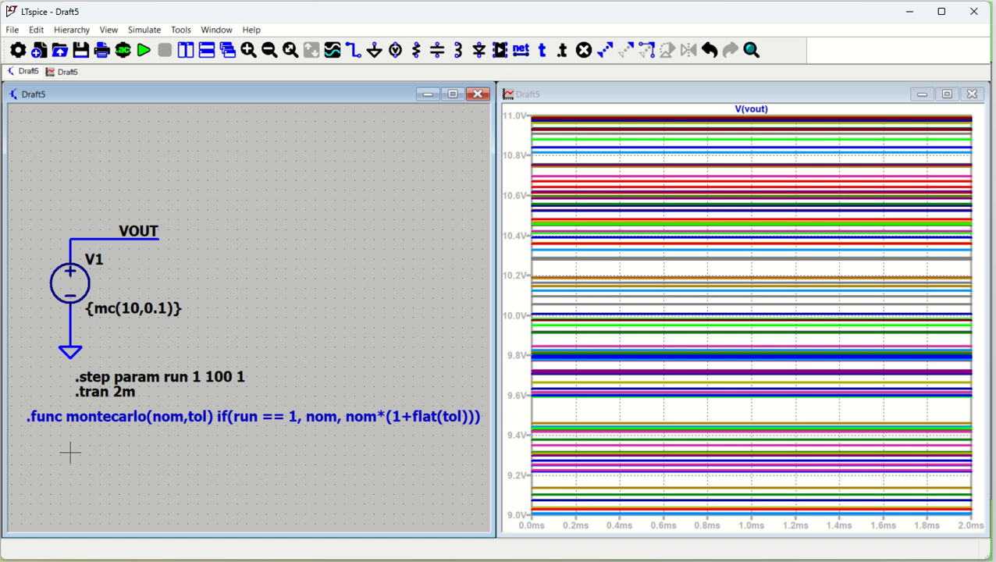
Add a new directive .func montecarlo(nom,tol) if(run == 1, nom, nom*(1+gauss(tol))) below the comment and run the simulation.
key("s")
key("ctrl+v")
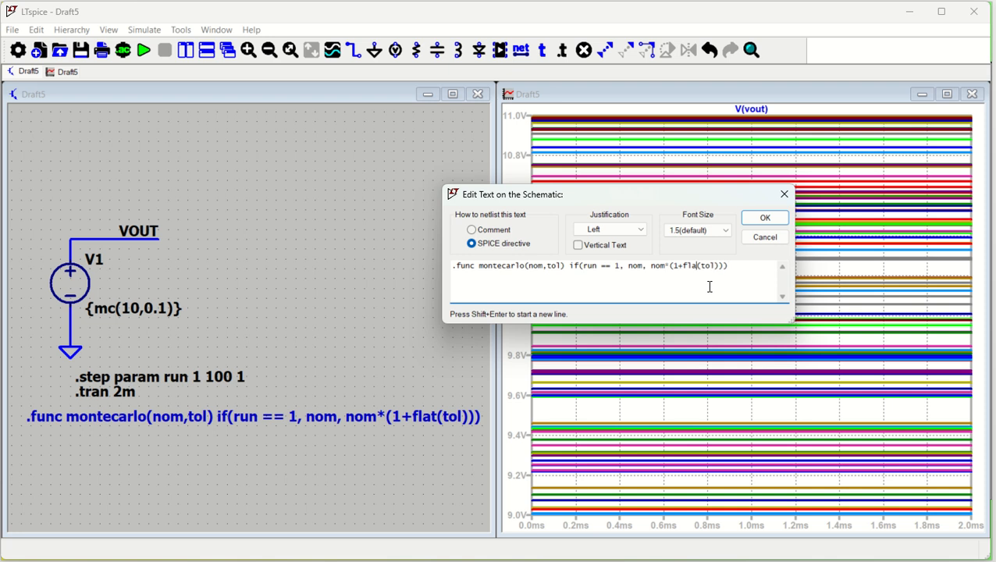
key("BackSpace")
key("BackSpace")
type("gauss")
left_click(765, 218)
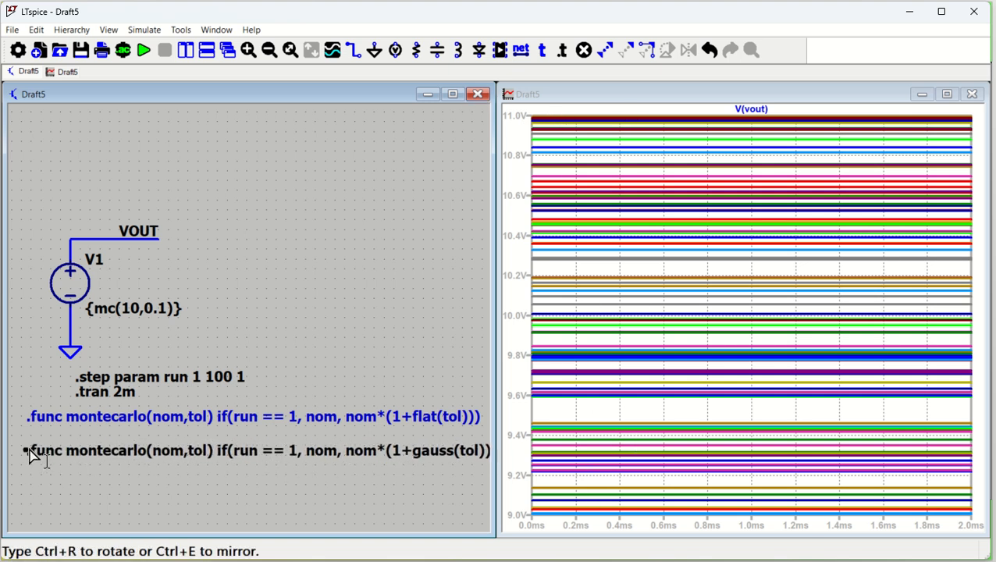
left_click(28, 439)
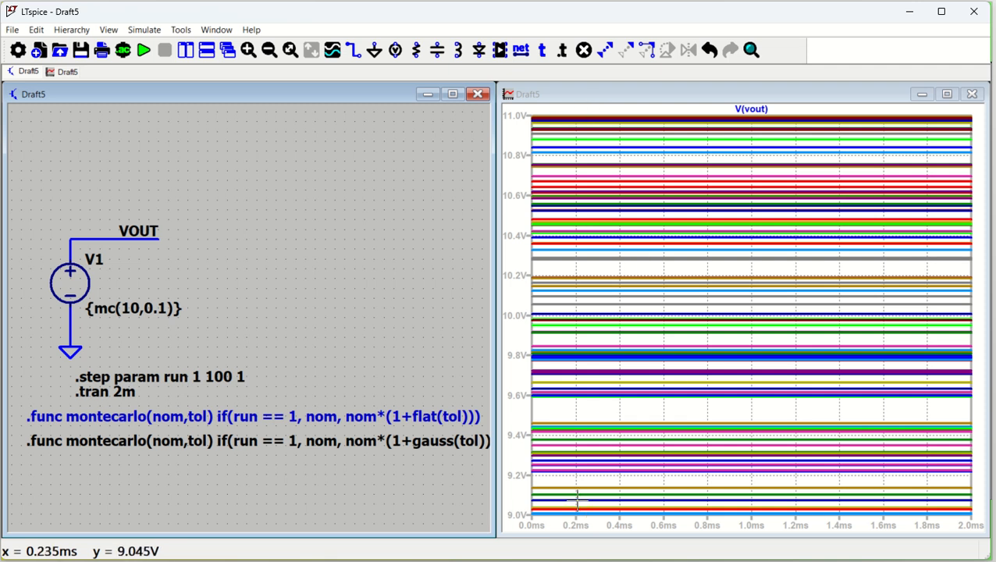
left_click(144, 50)
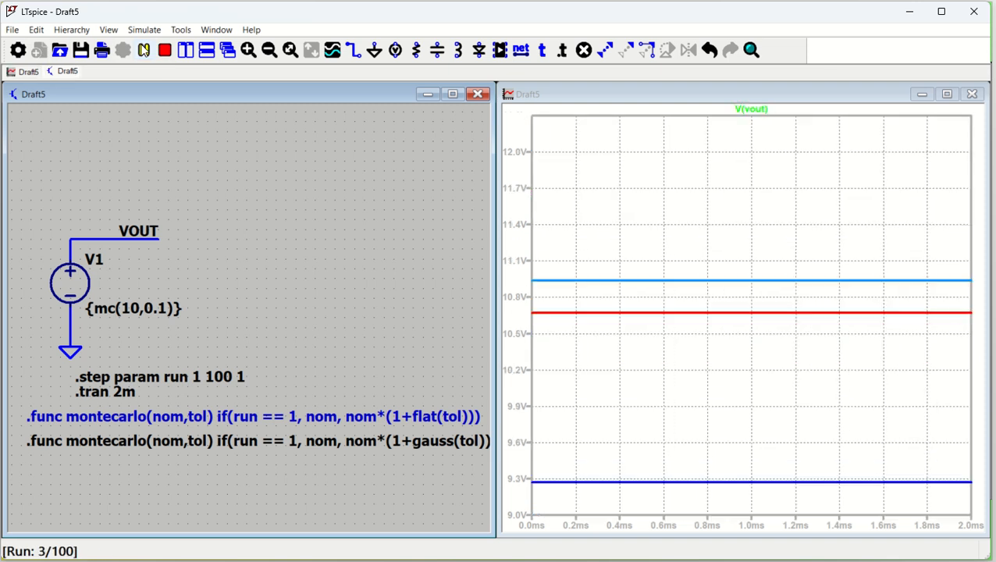